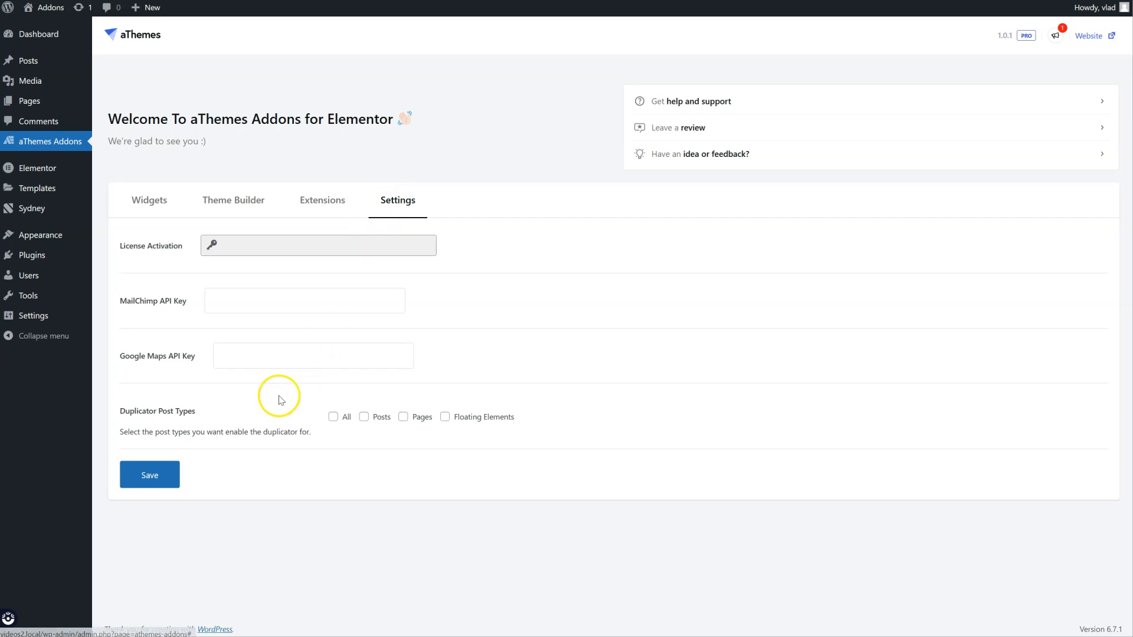
- Find the Advanced Google Maps widget by searching "advance" and place it in the empty container of the Team carousel page
left_click(142, 207)
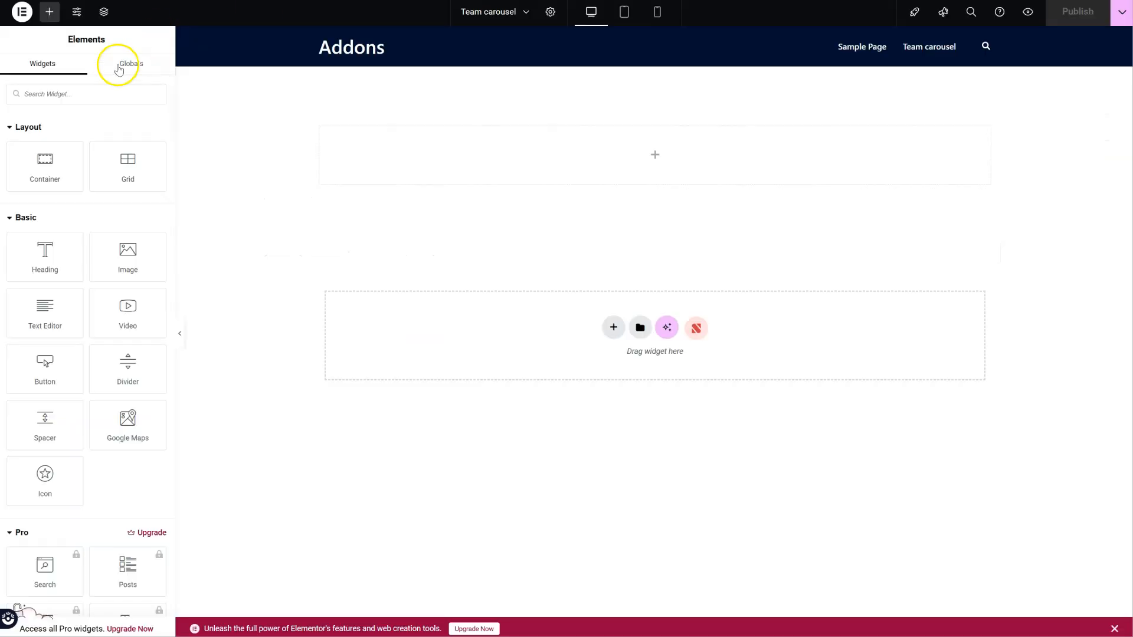
left_click(82, 93)
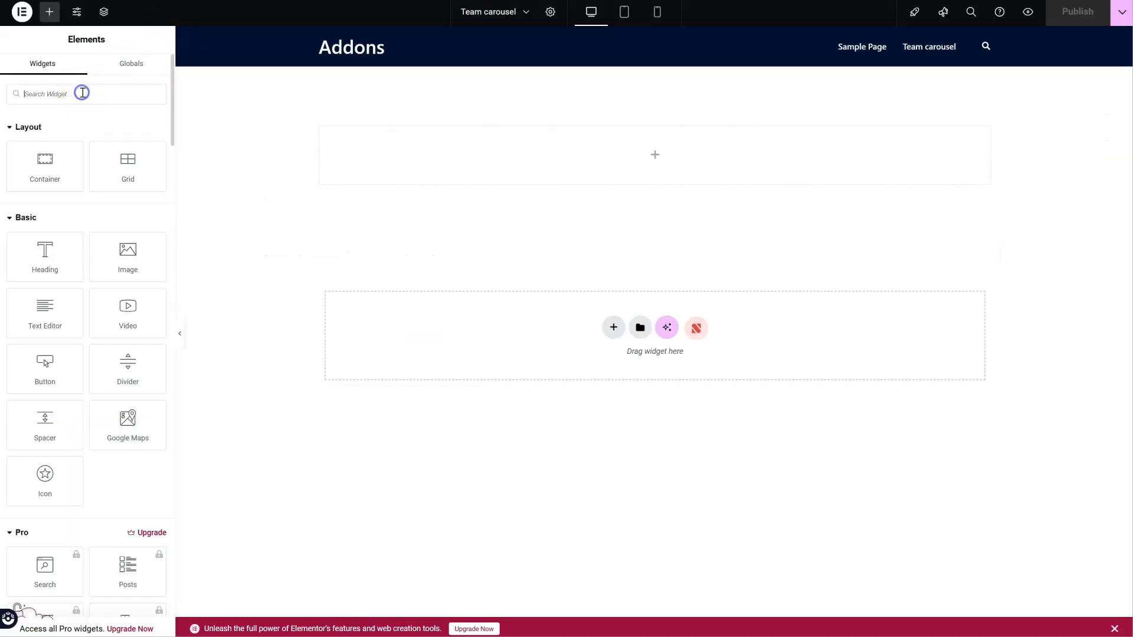
type("advance")
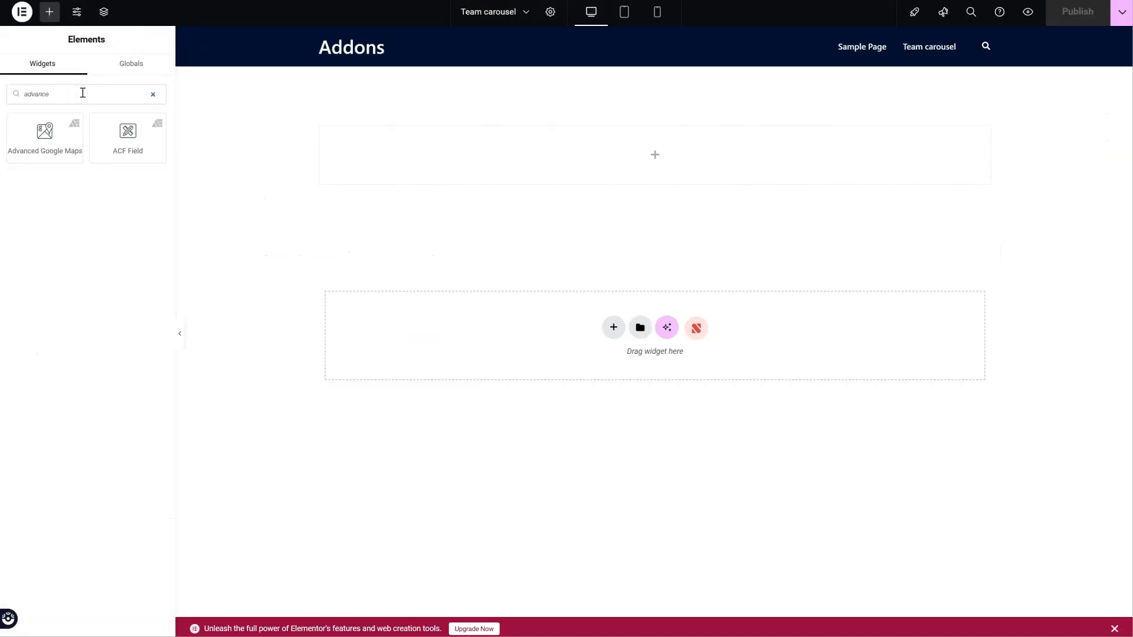
left_click_drag(71, 156, 595, 177)
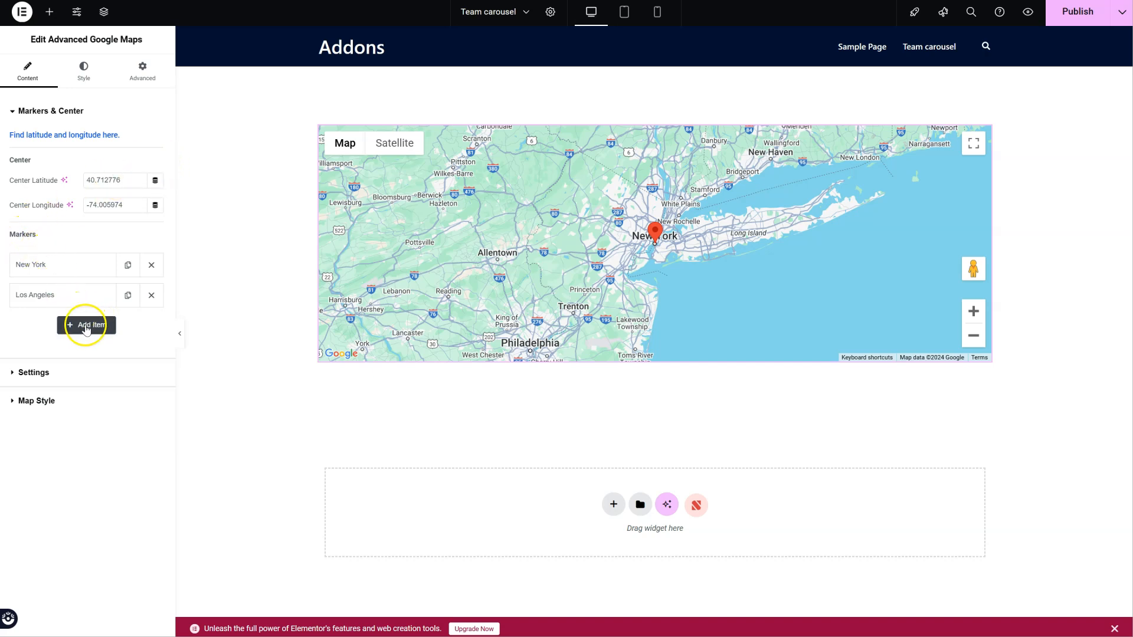
- Check both default markers on the map and remove the Los Angeles marker from the marker list
left_click(974, 344)
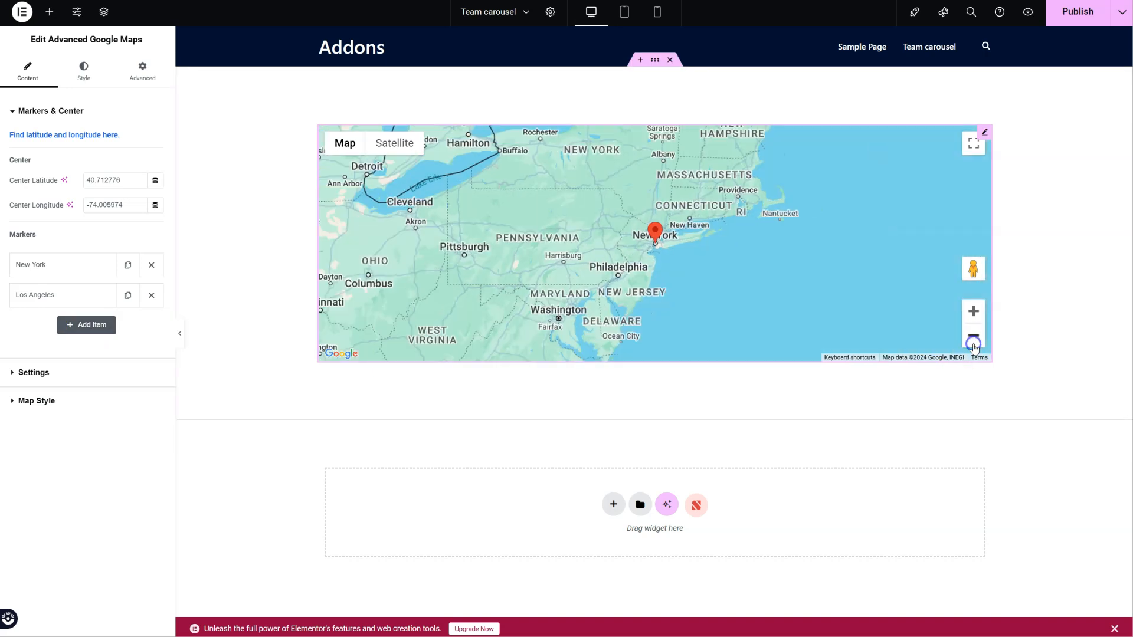
left_click(973, 343)
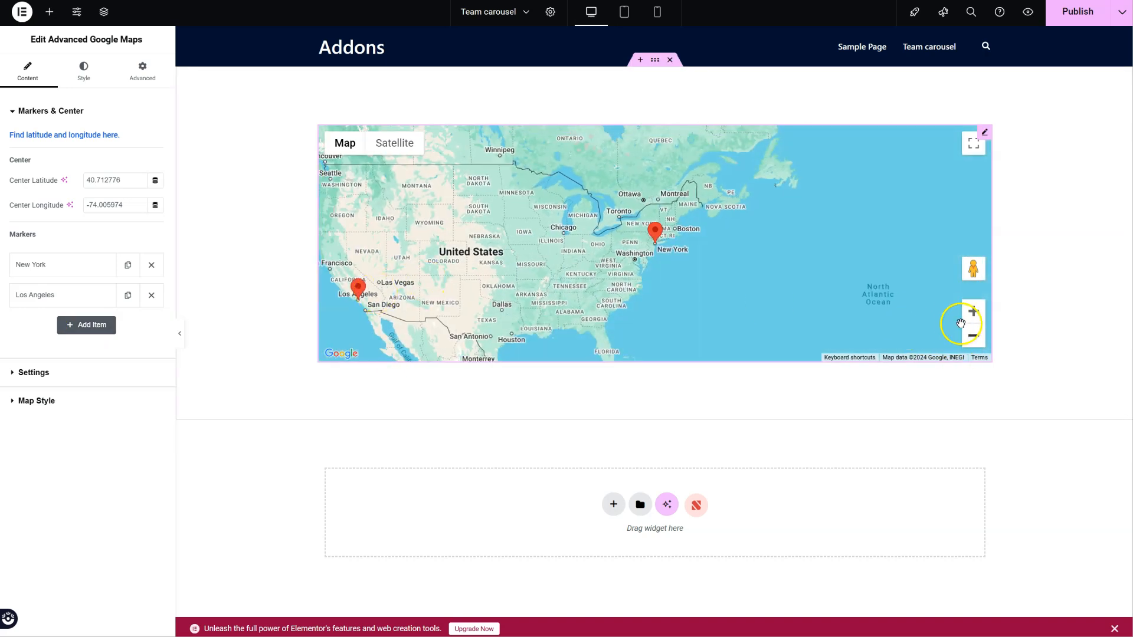
left_click(971, 313)
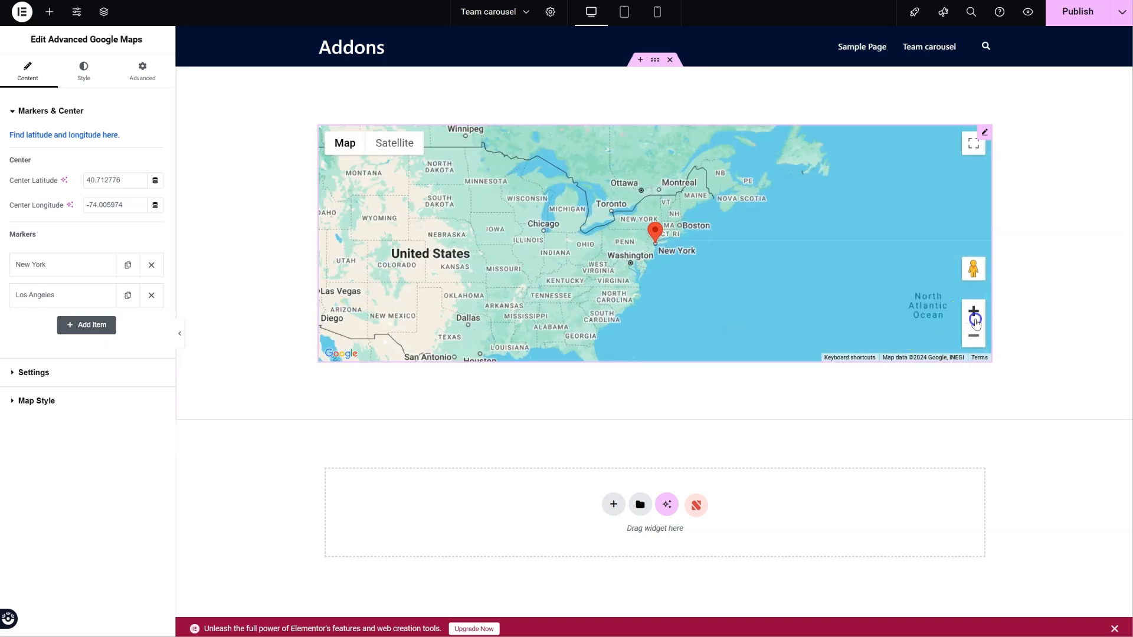
left_click(150, 300)
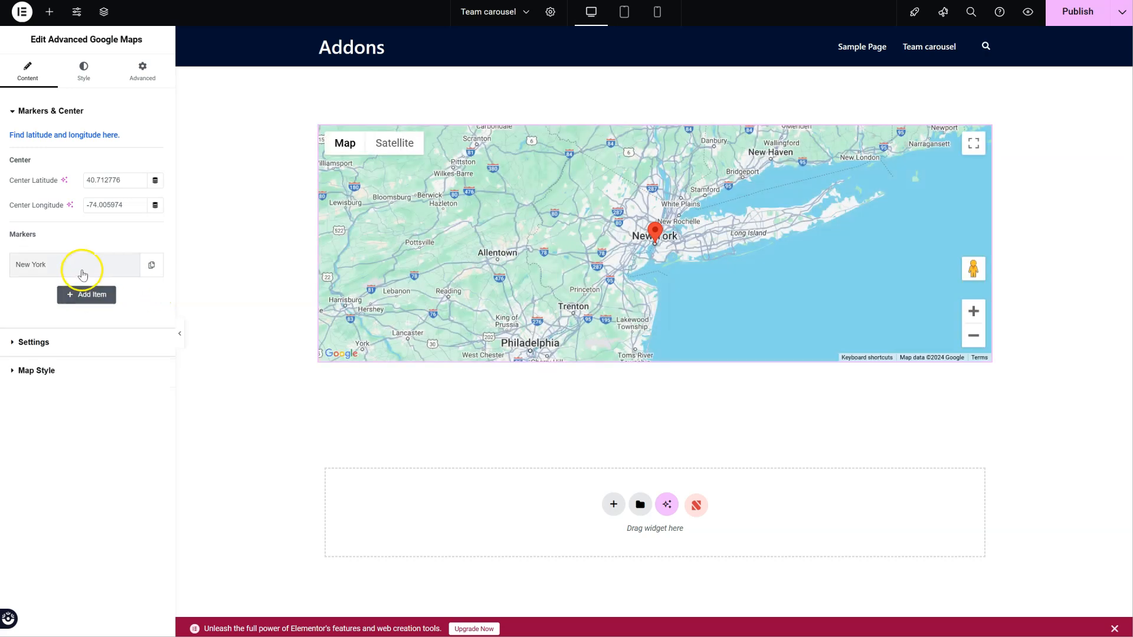
- Duplicate the New York marker and set the copy's latitude to 40.912776
left_click(153, 265)
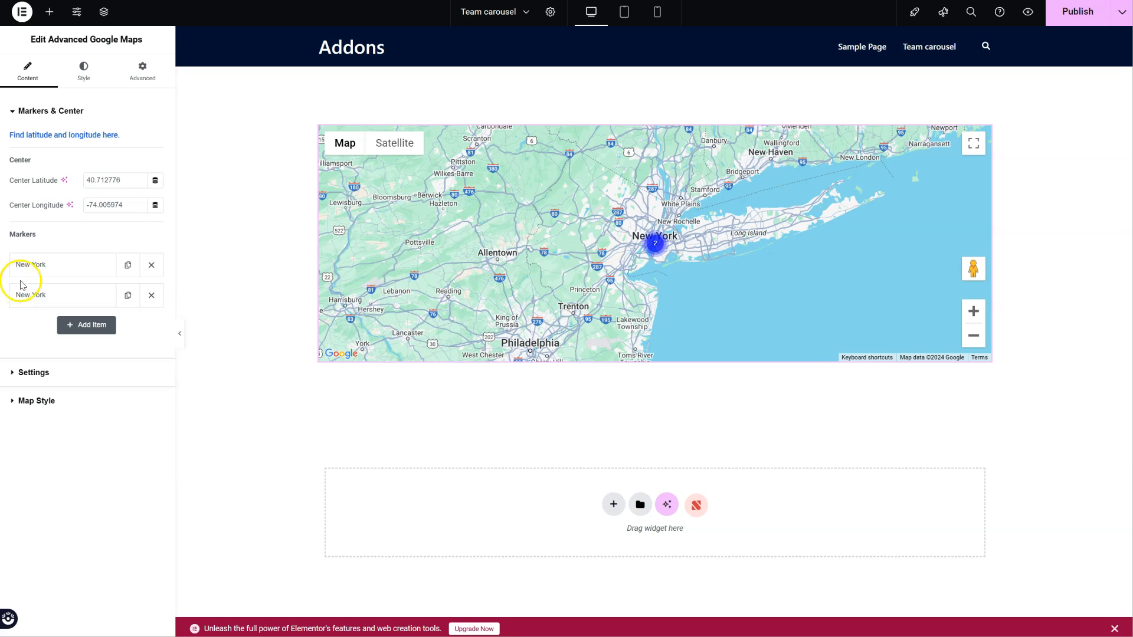
left_click(34, 295)
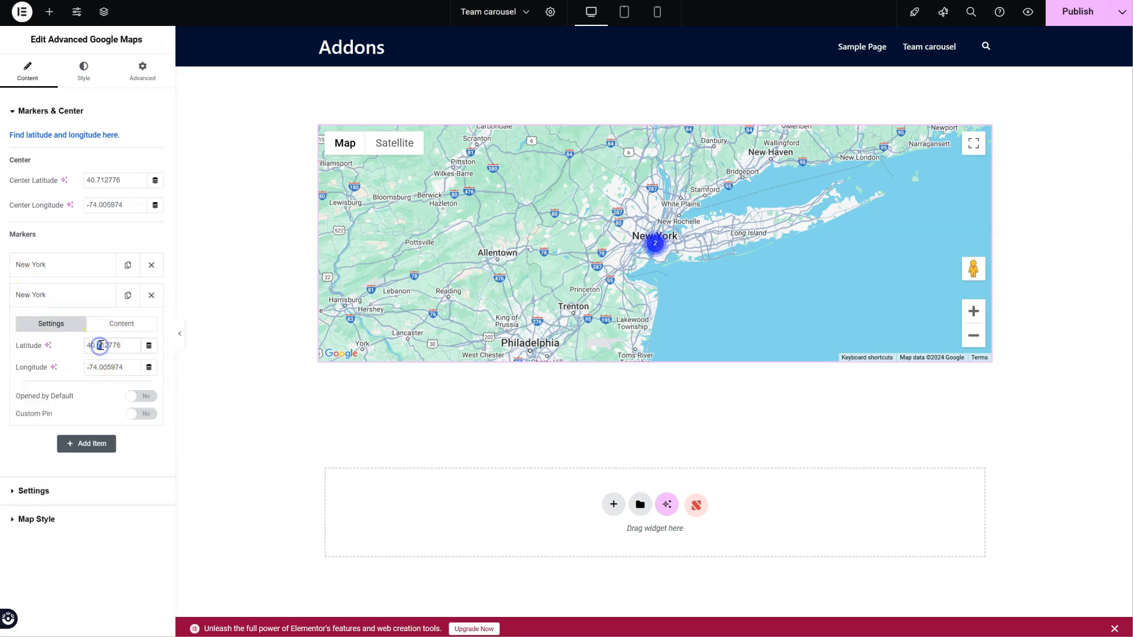
type("9")
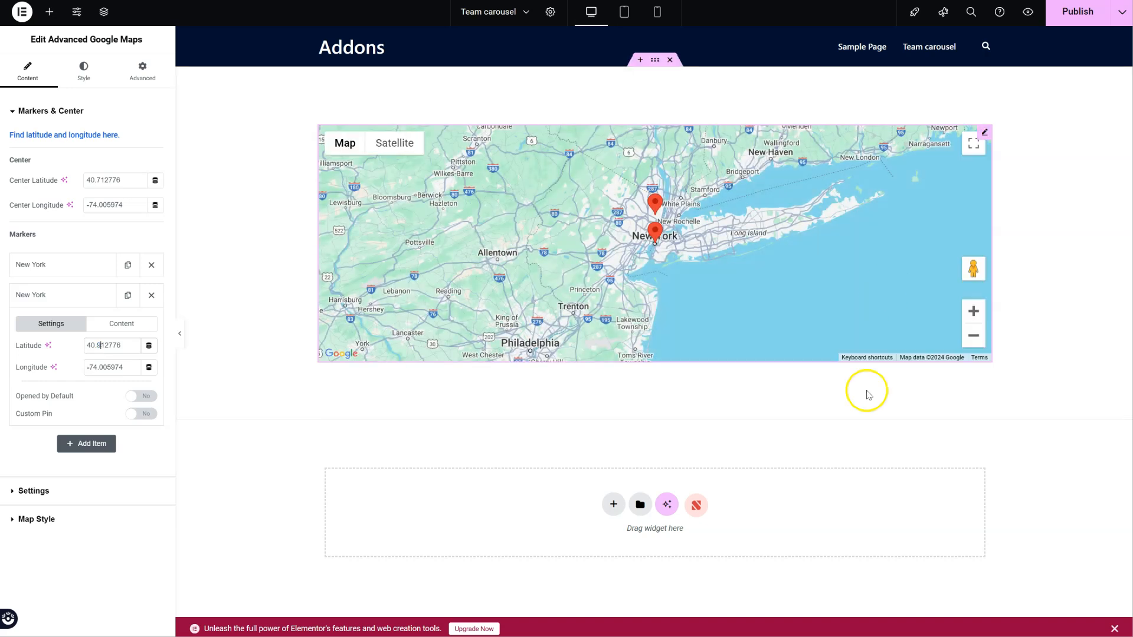
- Preview the info windows of both New York markers on the map and close them
left_click(972, 309)
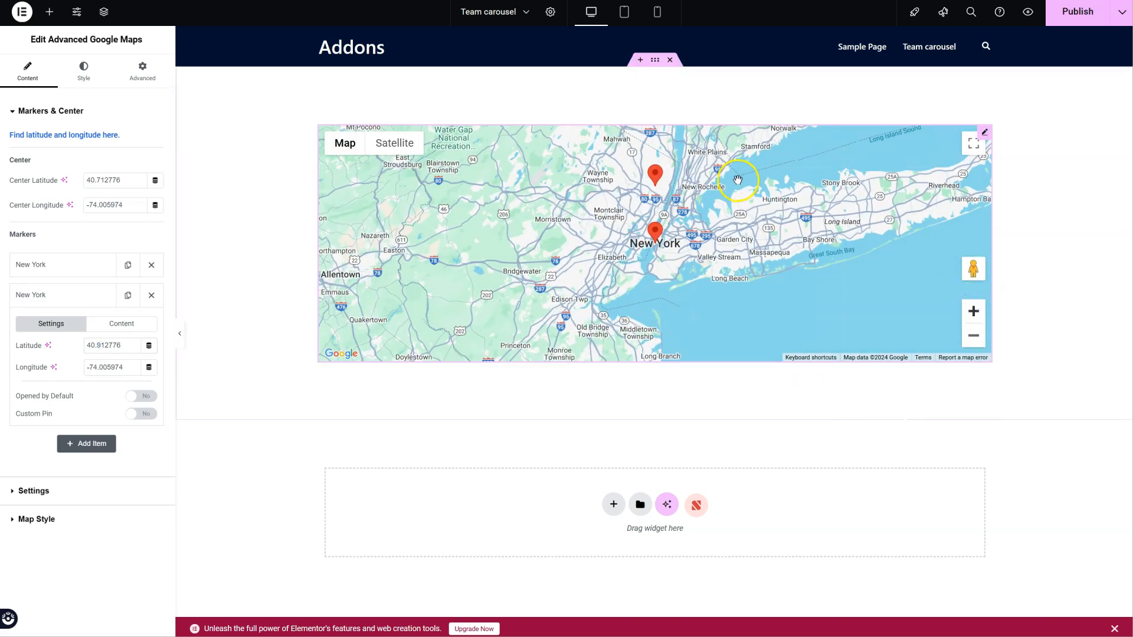
left_click(655, 172)
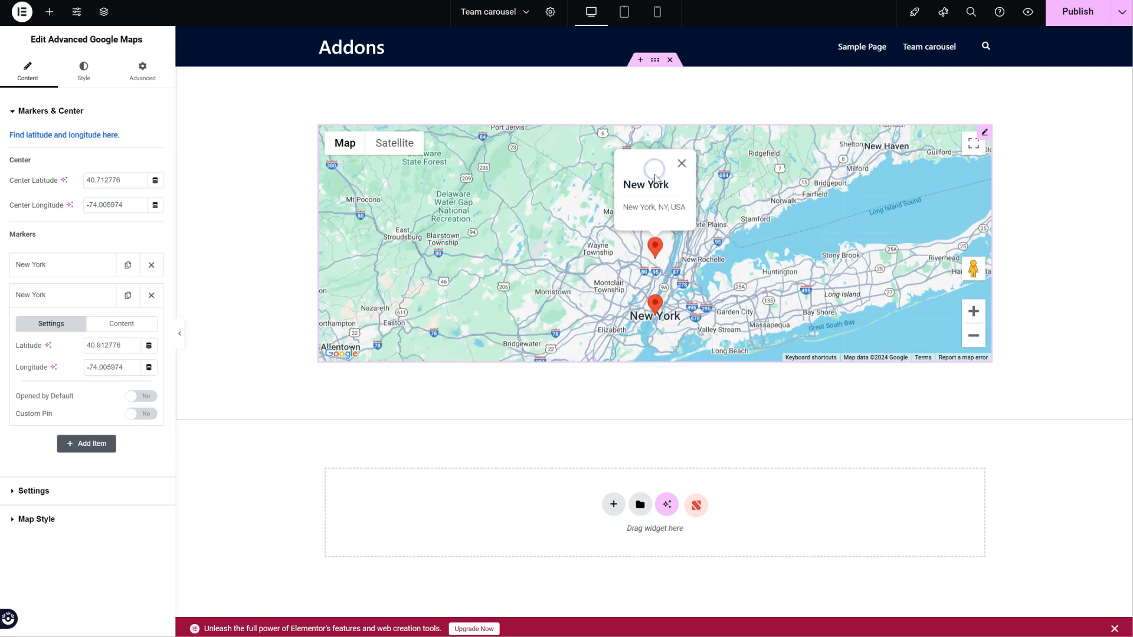
left_click(656, 317)
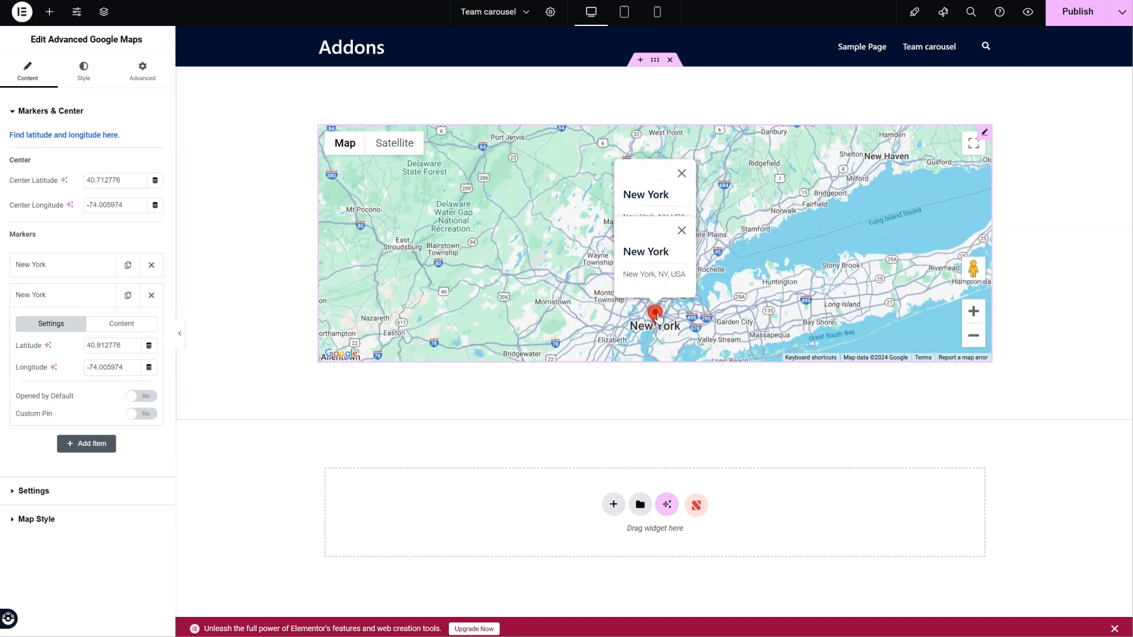
left_click(682, 228)
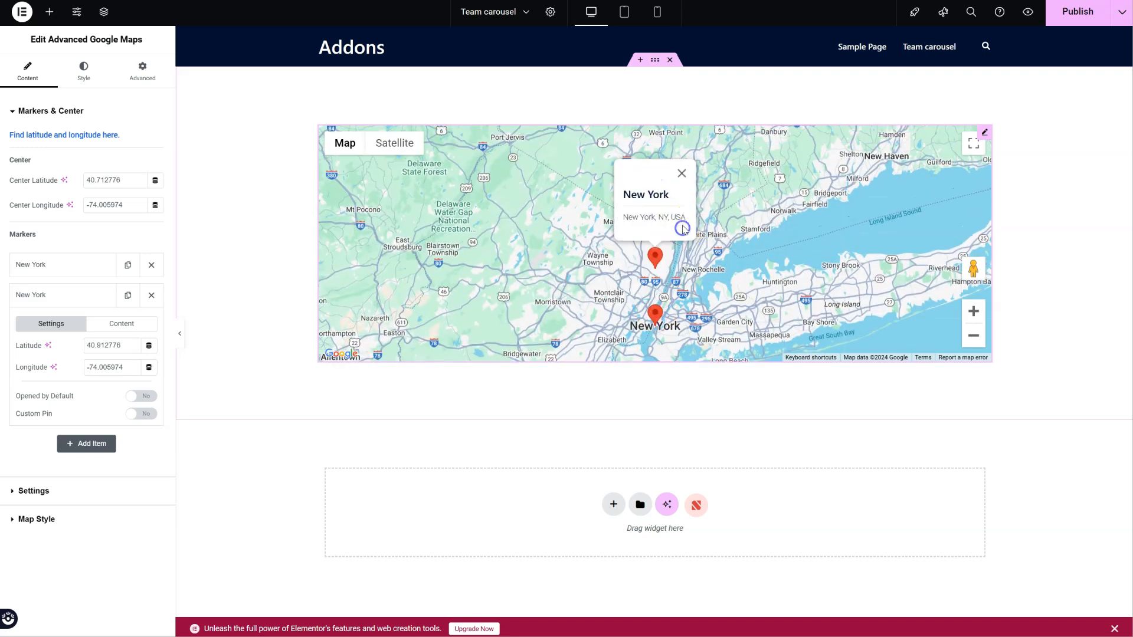
left_click(684, 172)
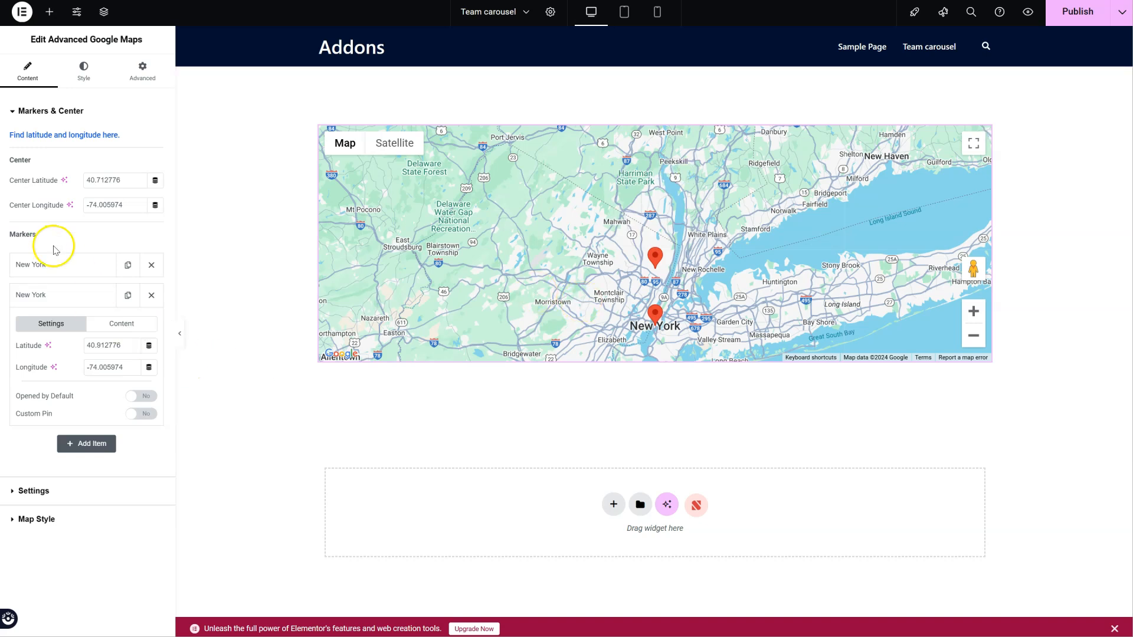
- Add the red car image from the media library to the content of the first New York marker
left_click(66, 269)
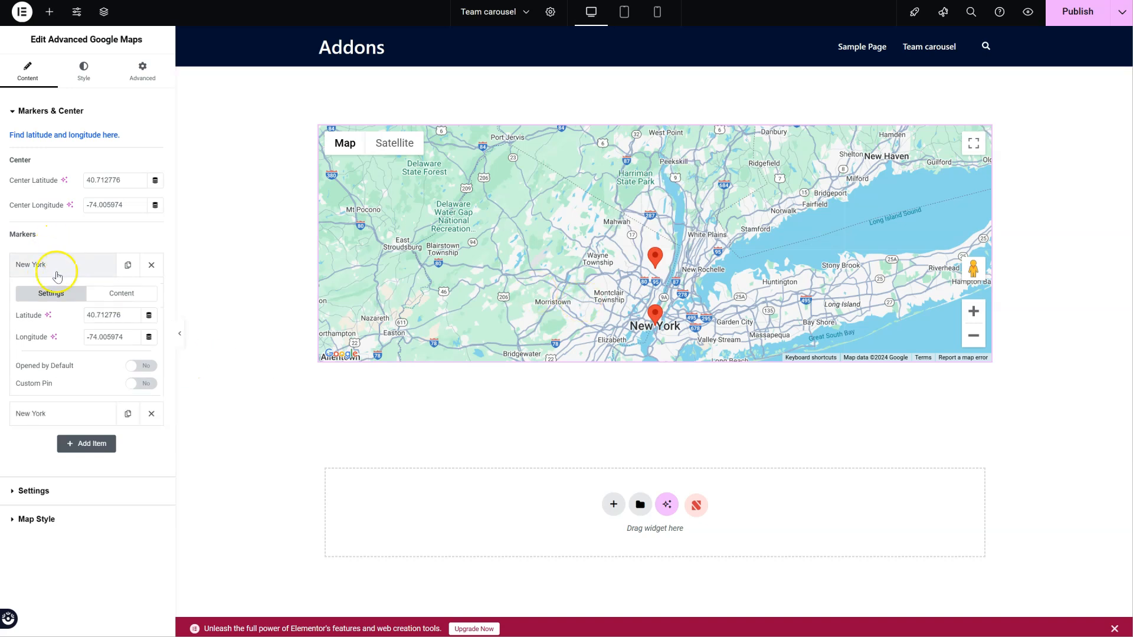
left_click(110, 294)
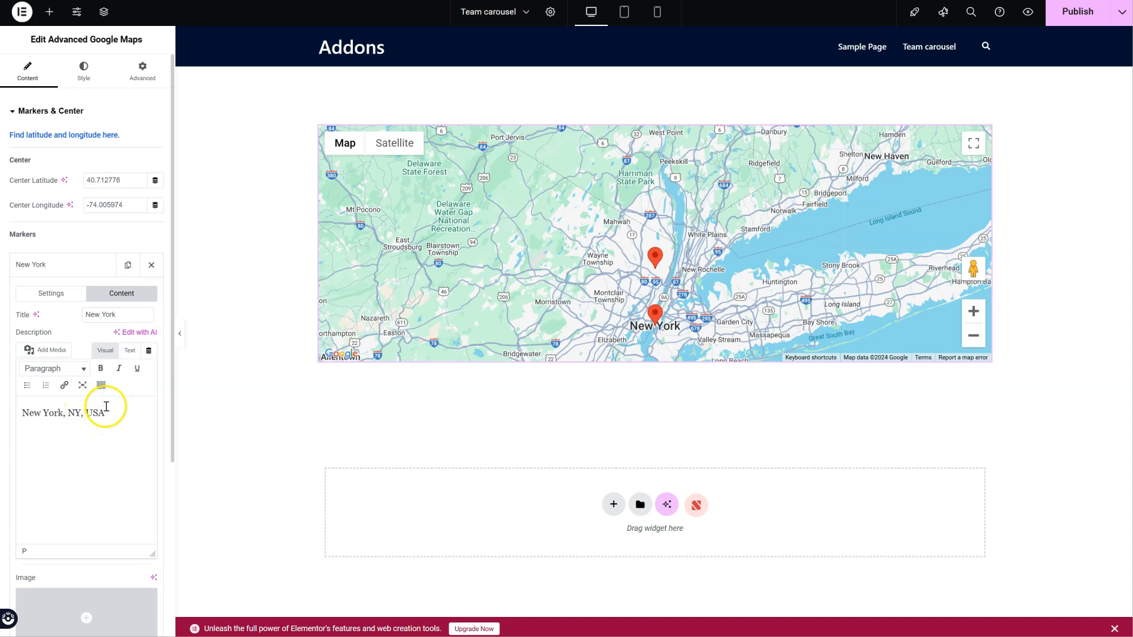
left_click(109, 608)
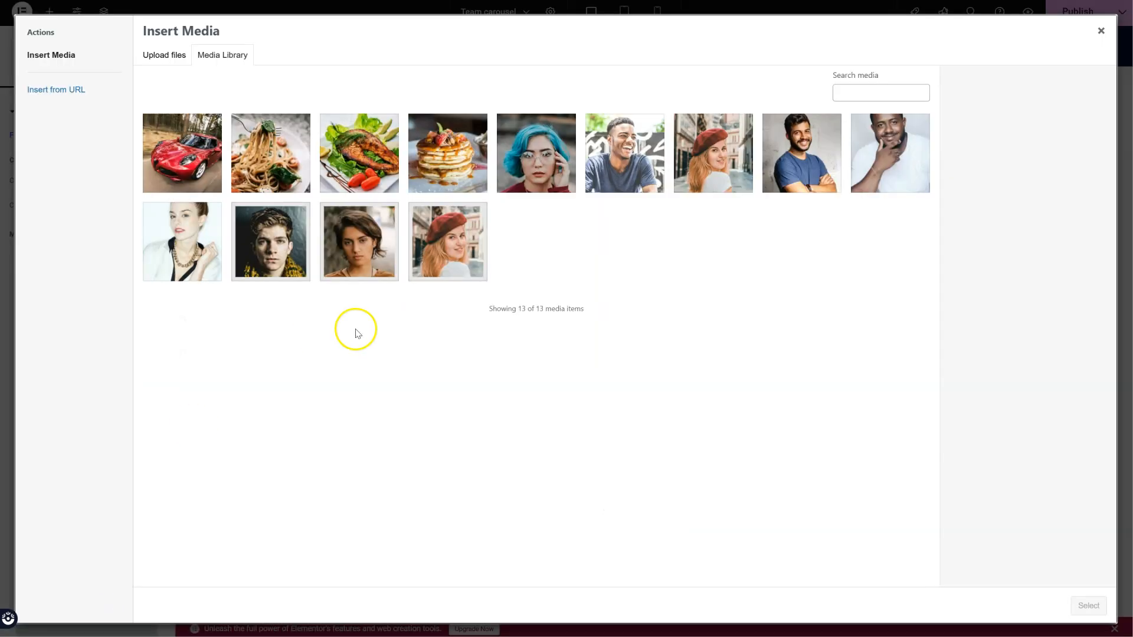
left_click(195, 156)
left_click(1088, 605)
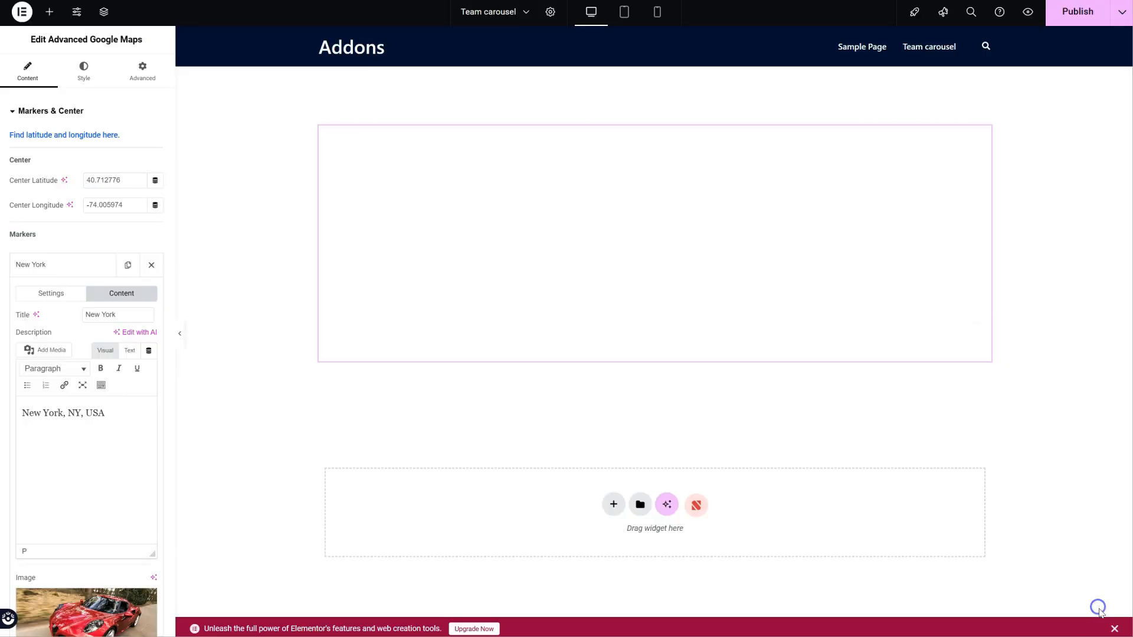
- Preview the first New York marker's info window with its image and set that marker to be opened by default
left_click(657, 208)
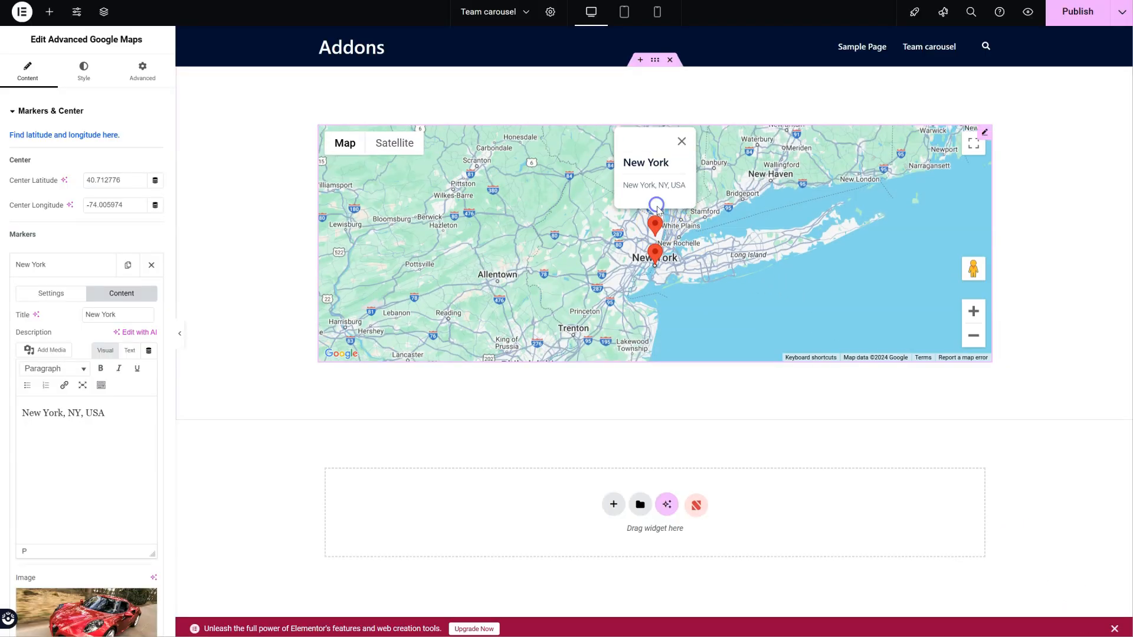
left_click(654, 278)
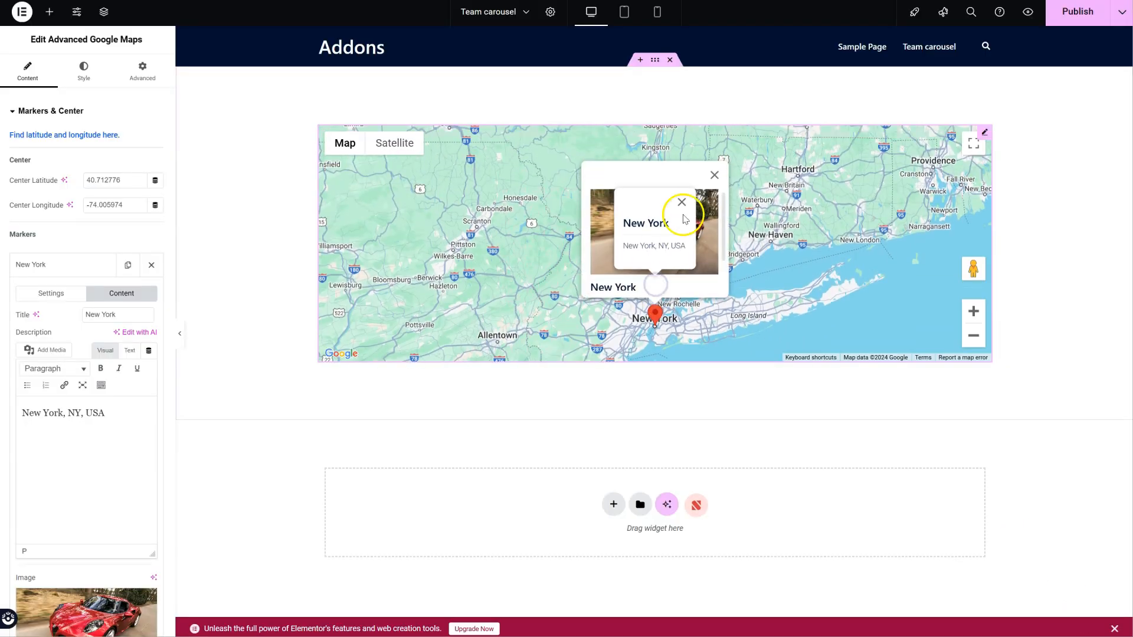
scroll(674, 252, "down", 1)
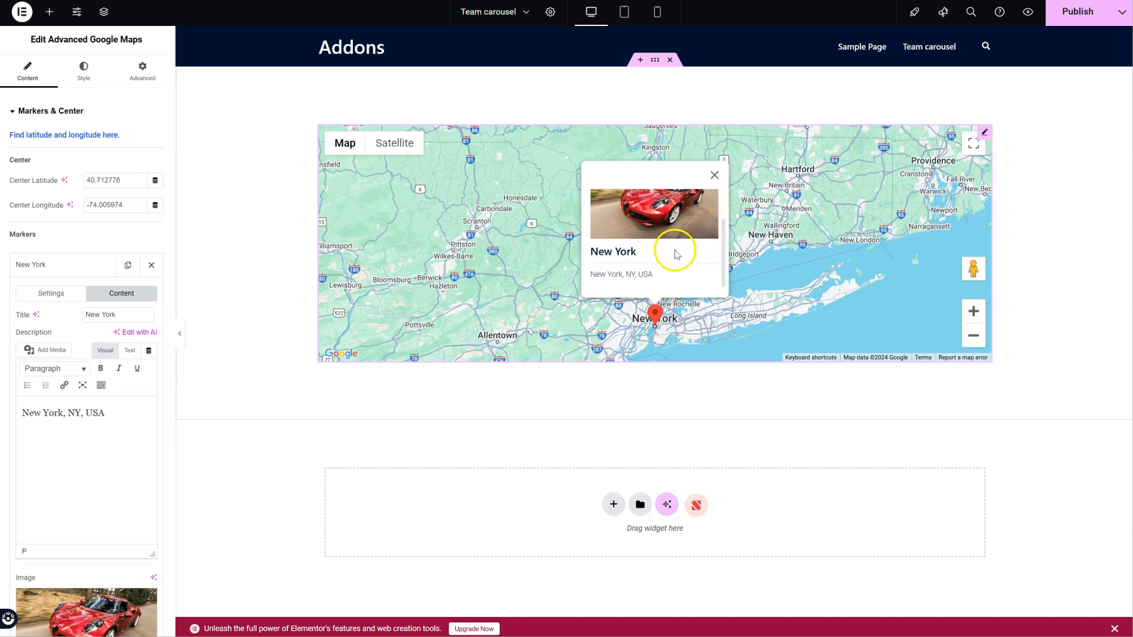
scroll(672, 253, "up", 1)
scroll(673, 253, "down", 1)
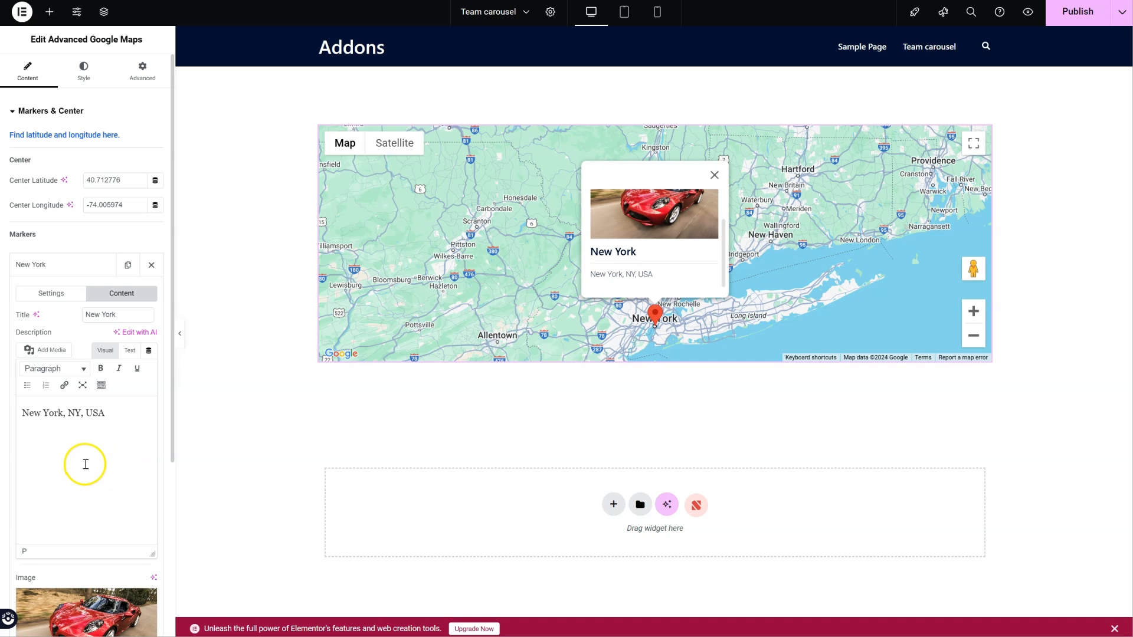
left_click(61, 299)
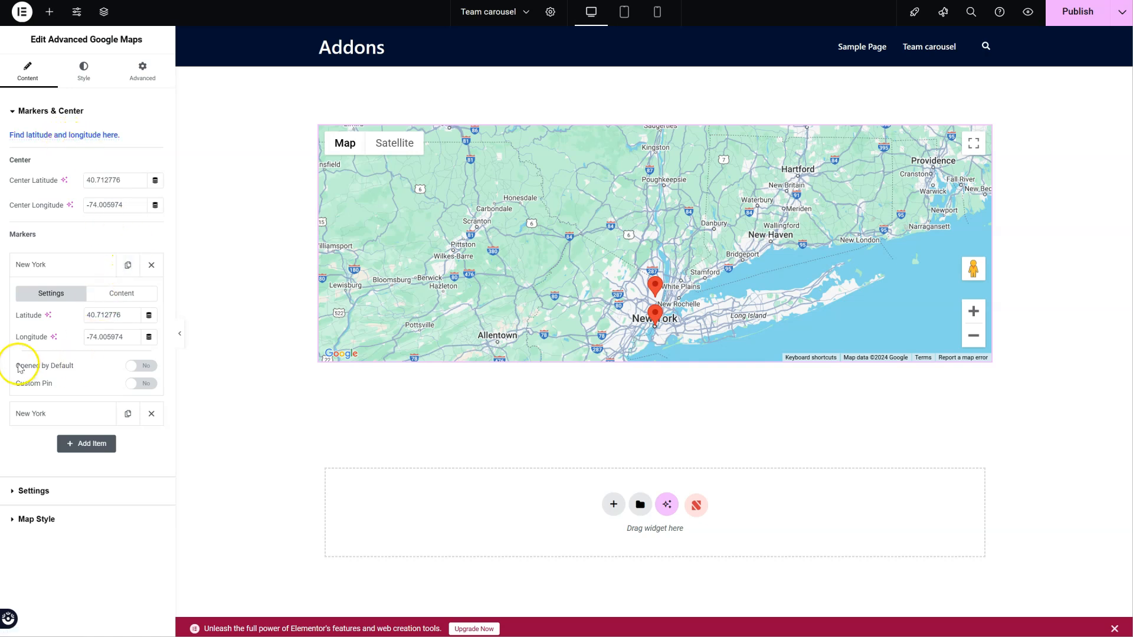
left_click(133, 367)
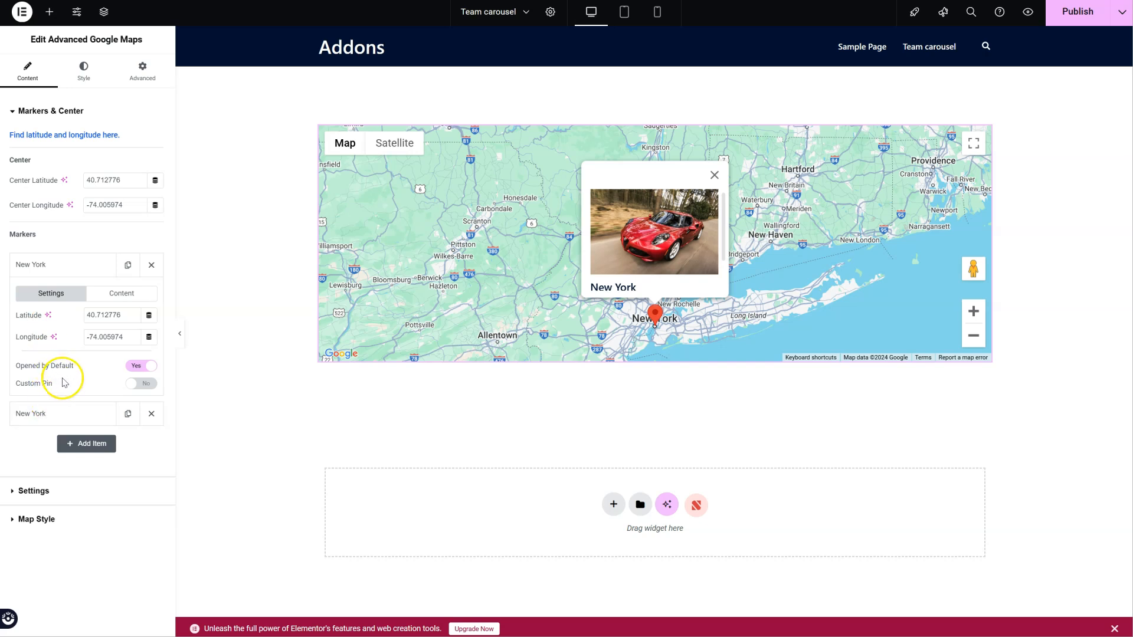
- Try the Satellite map type in the map settings and switch back to Roadmap
left_click(32, 491)
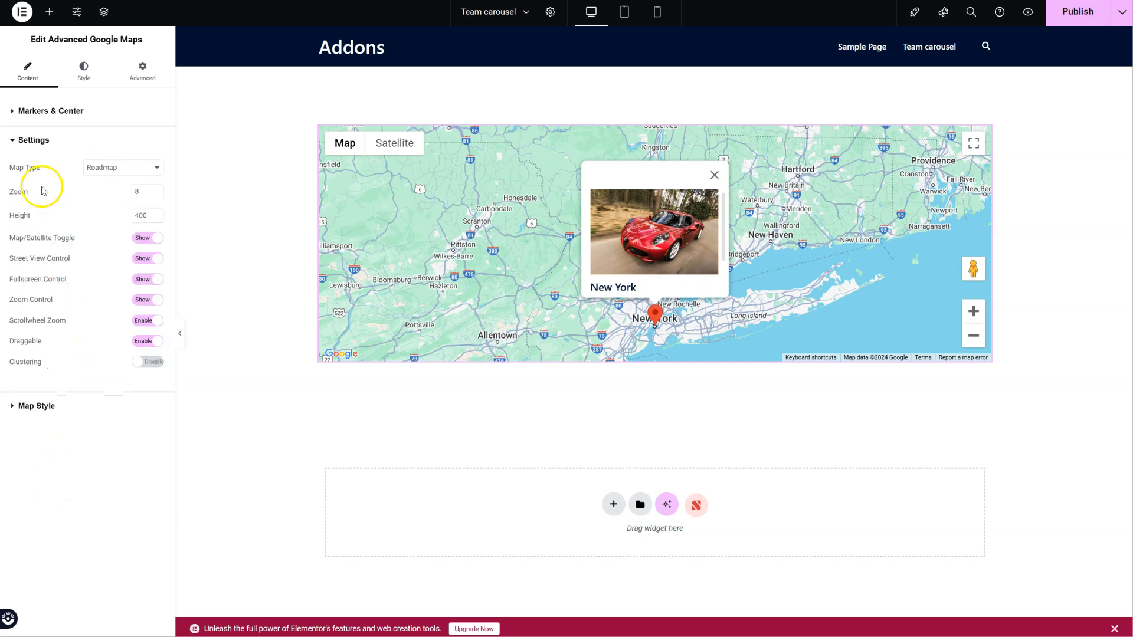
left_click(117, 167)
left_click(119, 199)
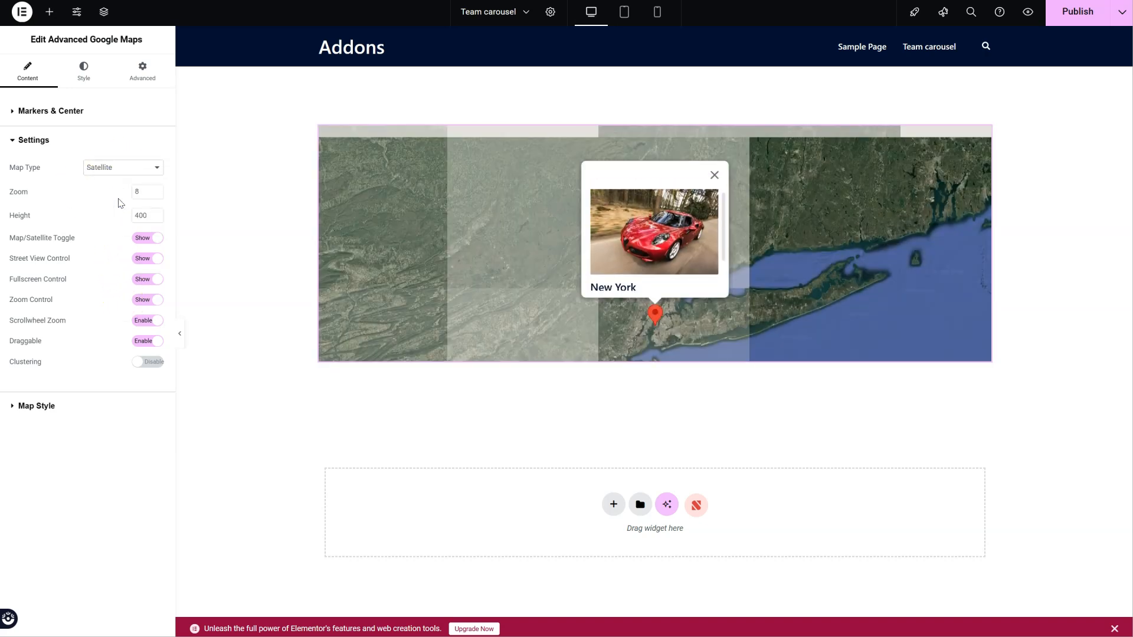
left_click(118, 169)
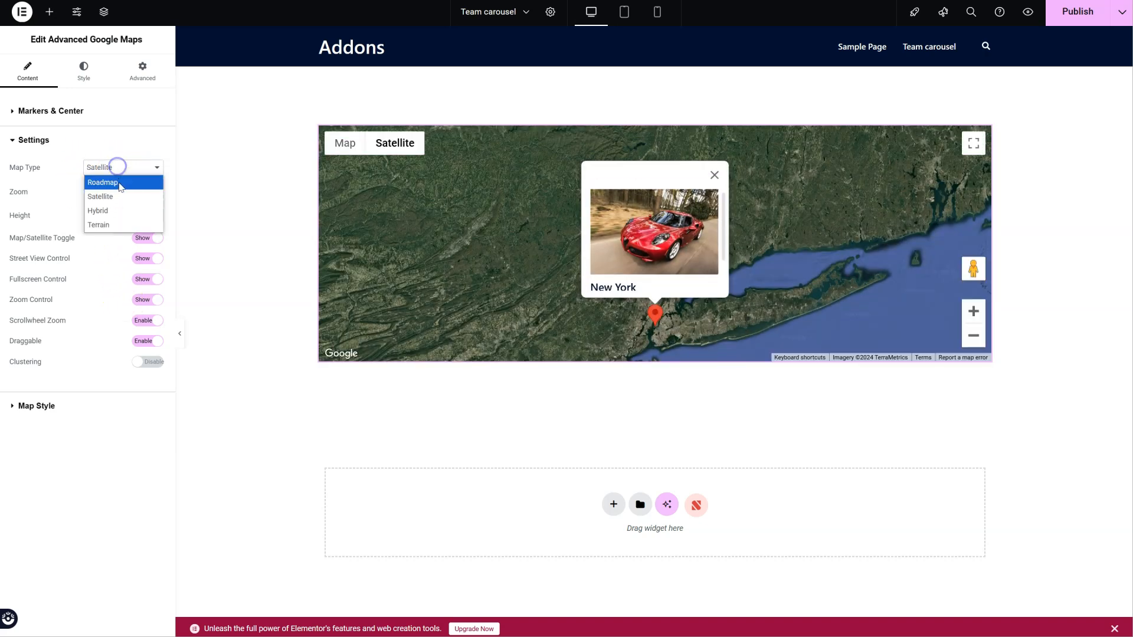
left_click(116, 183)
- Set the map's height to 700
left_click(131, 216)
type("700")
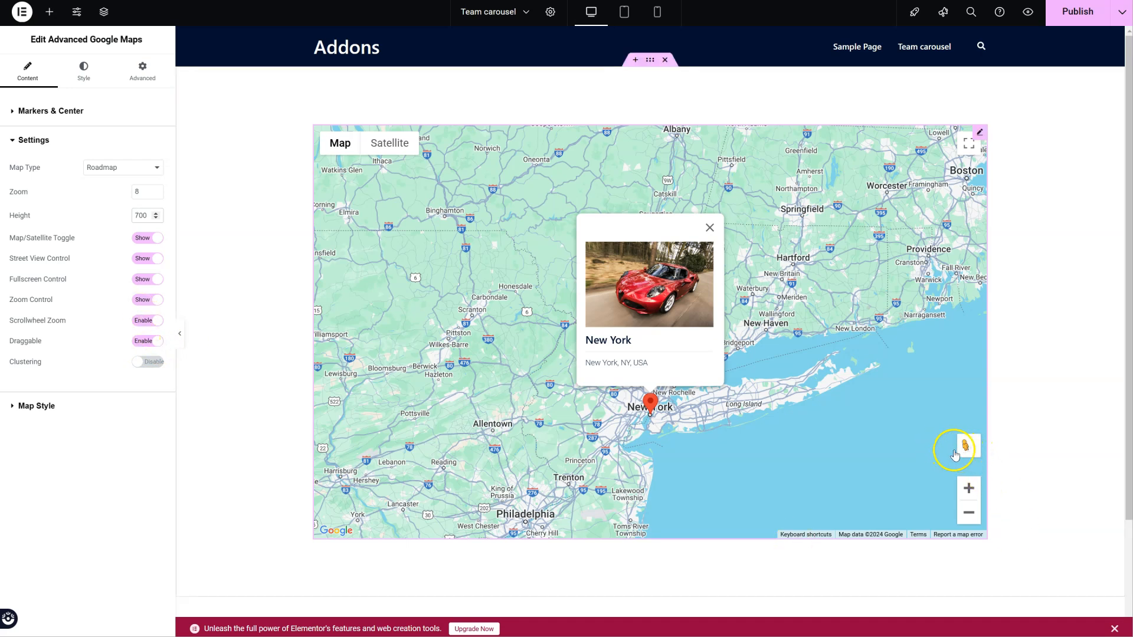
- Try hiding the map's Street View and Zoom controls and show both again
left_click(152, 258)
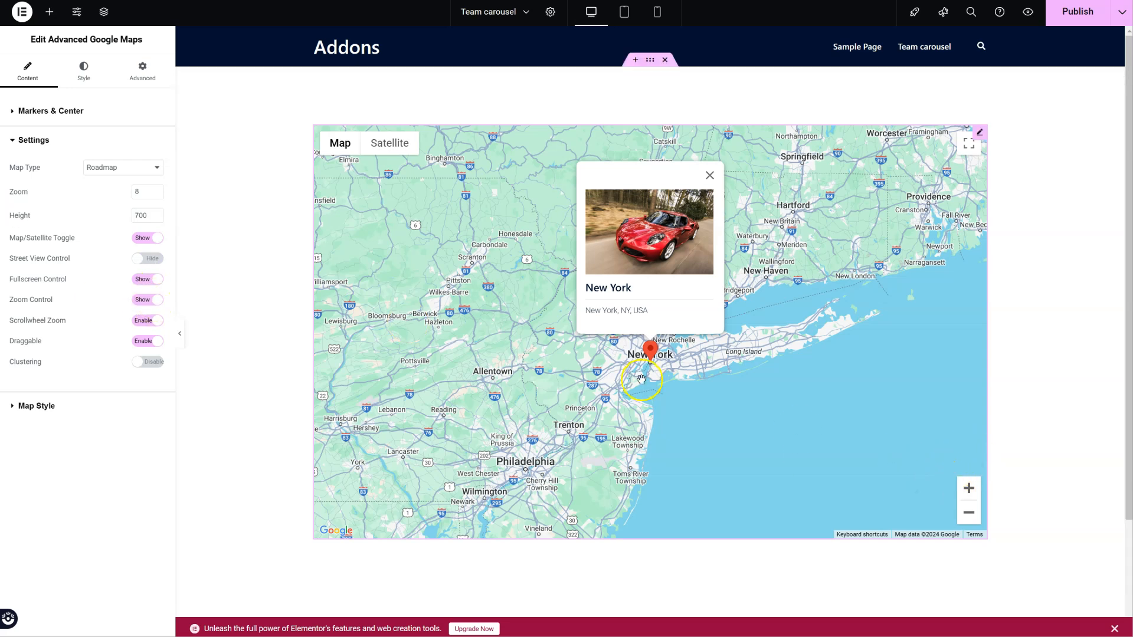
left_click(151, 291)
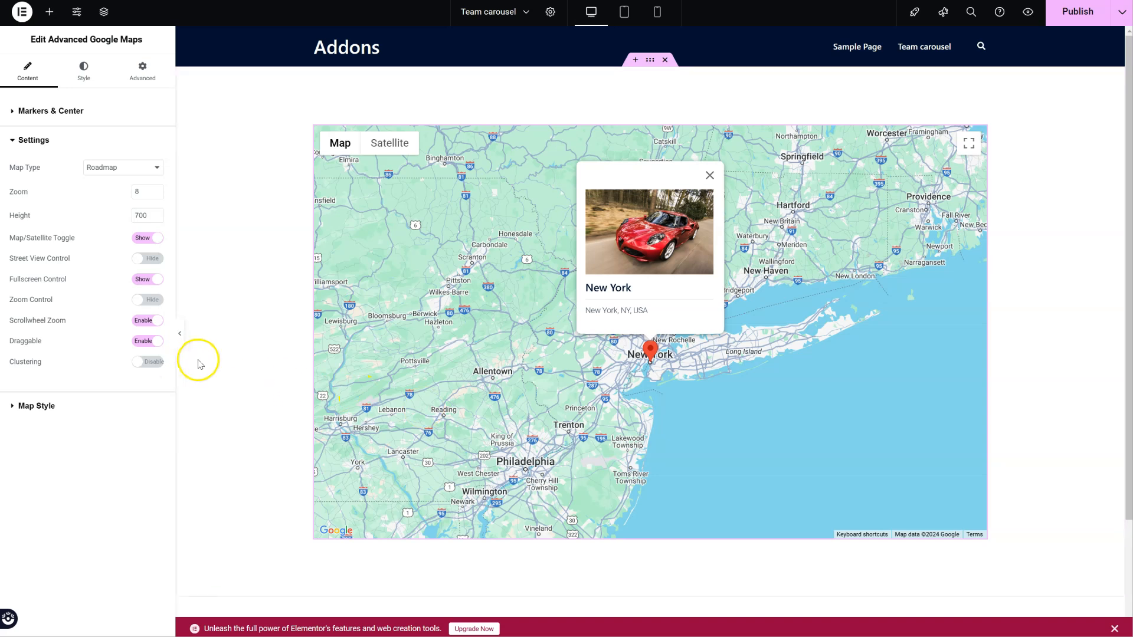
left_click(149, 299)
left_click(151, 258)
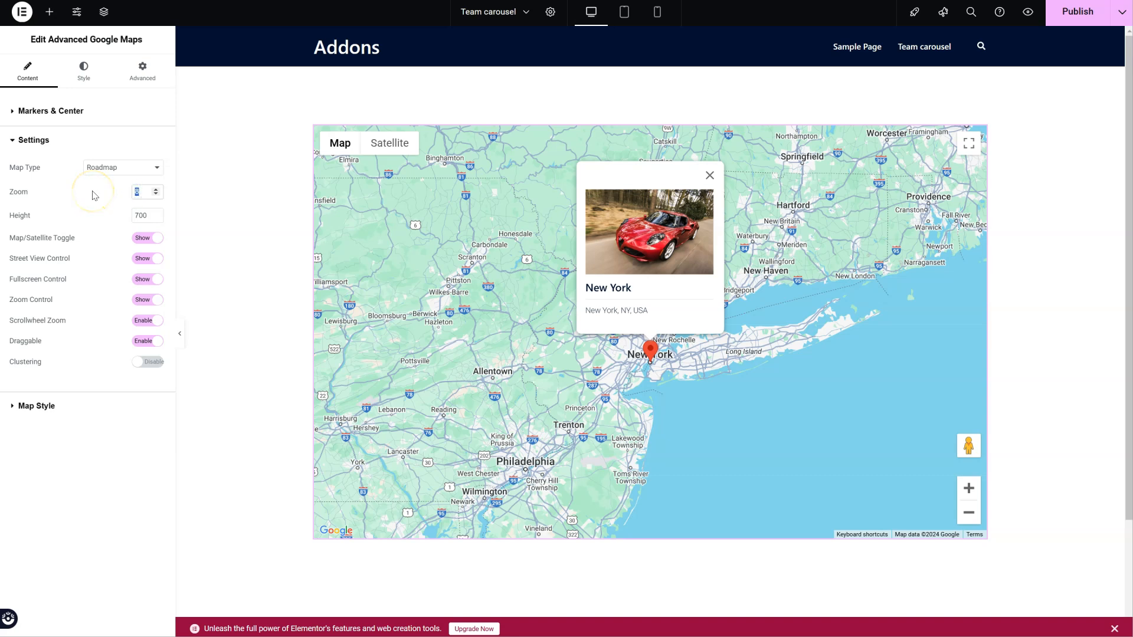
- Raise the map's default zoom level to 11
type("10")
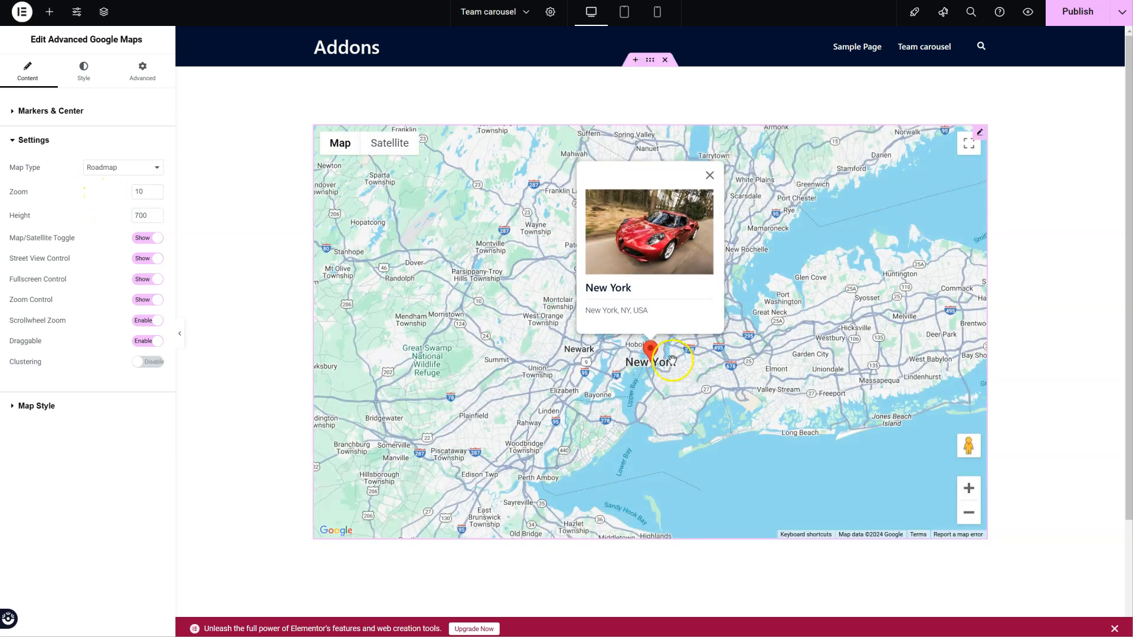
left_click(155, 189)
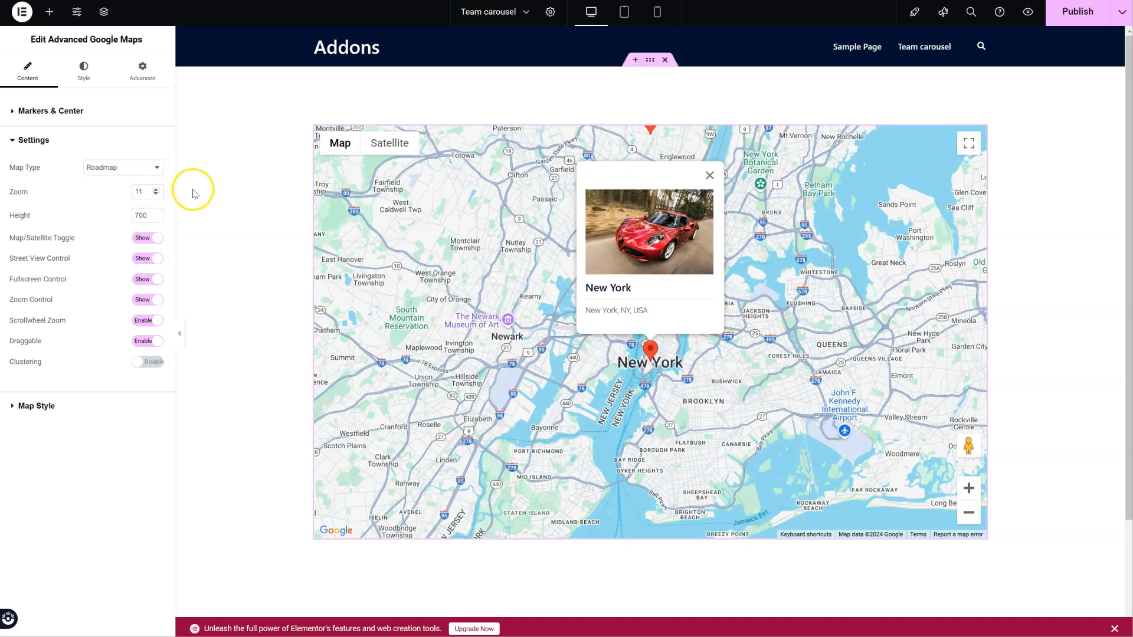
- Switch the map style of the Advanced Google Maps widget from the default to Custom
left_click(84, 407)
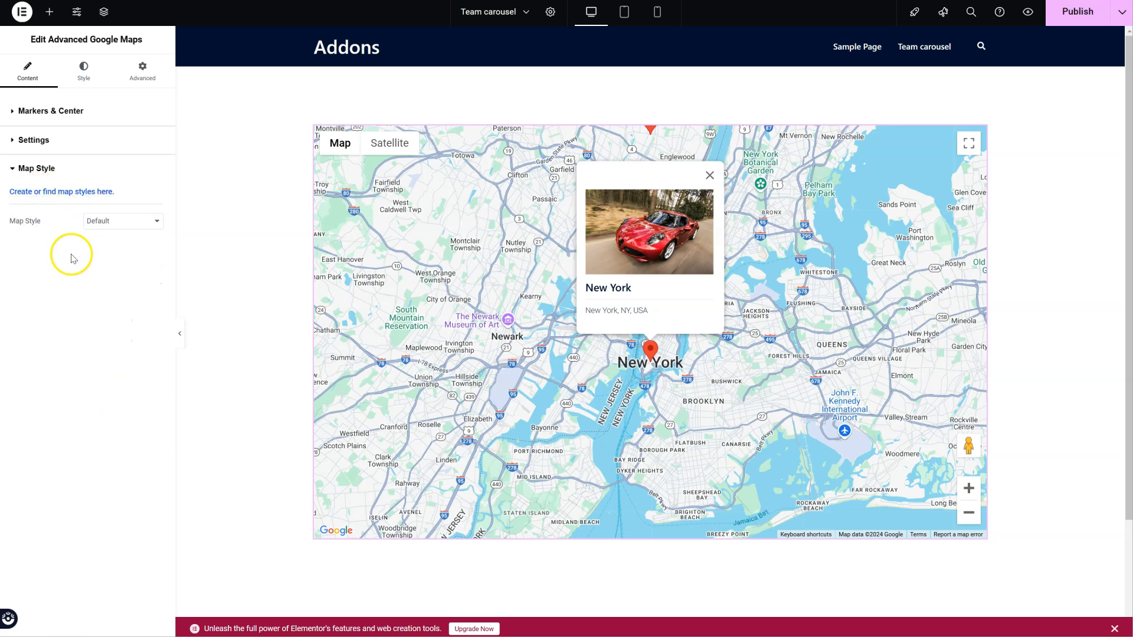
left_click(139, 221)
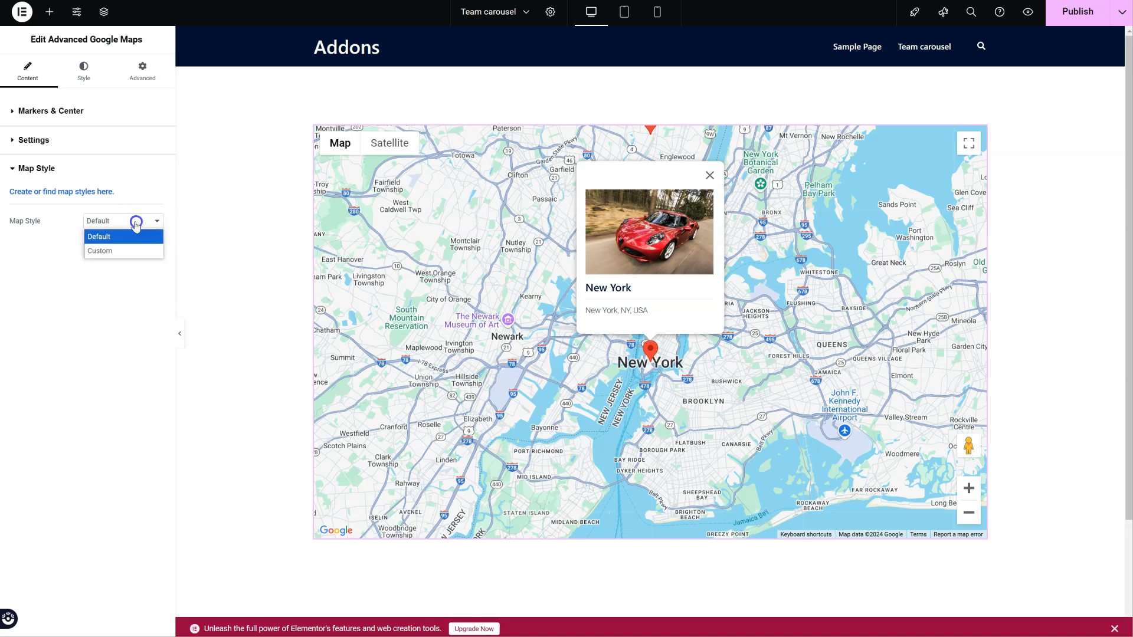
left_click(104, 252)
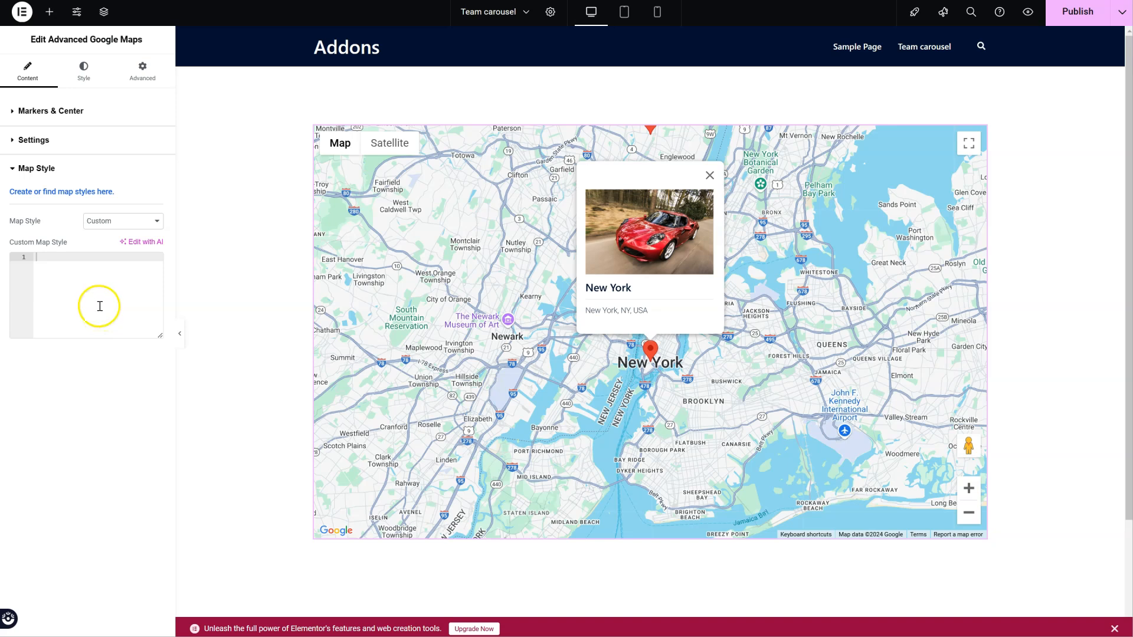
- Open the Snazzy Maps style library through the widget's map style link and browse the featured styles
left_click(92, 193)
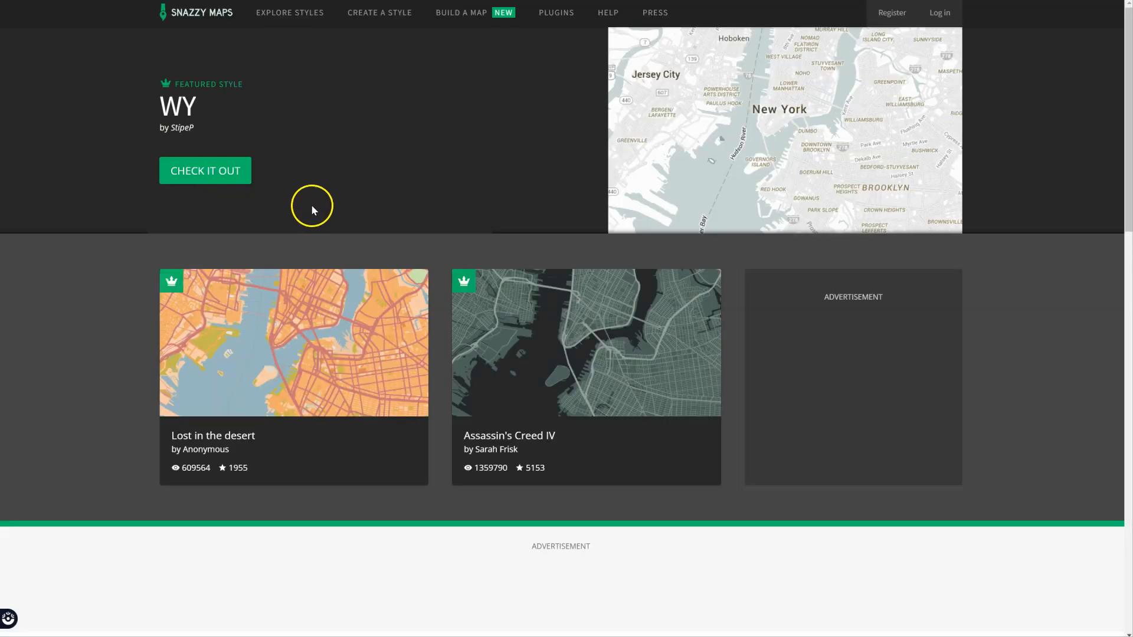
scroll(367, 296, "down", 3)
scroll(397, 336, "up", 3)
scroll(410, 329, "down", 5)
scroll(420, 283, "down", 4)
scroll(544, 328, "up", 9)
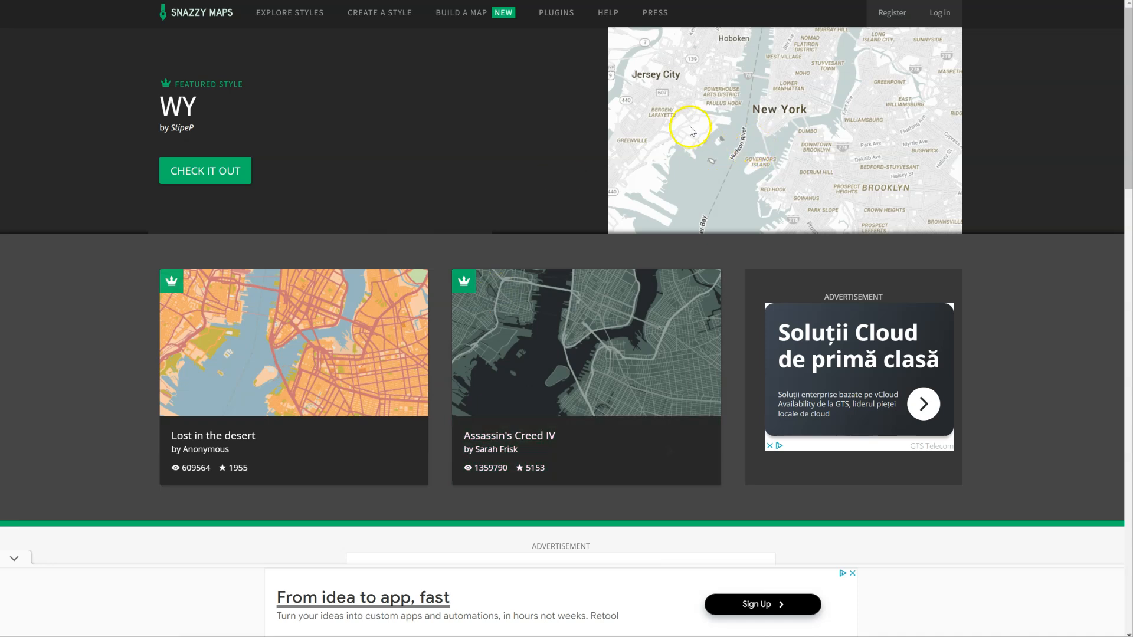
- Copy the complete JavaScript style array of the featured WY style and paste it into the widget's custom map style
left_click(202, 171)
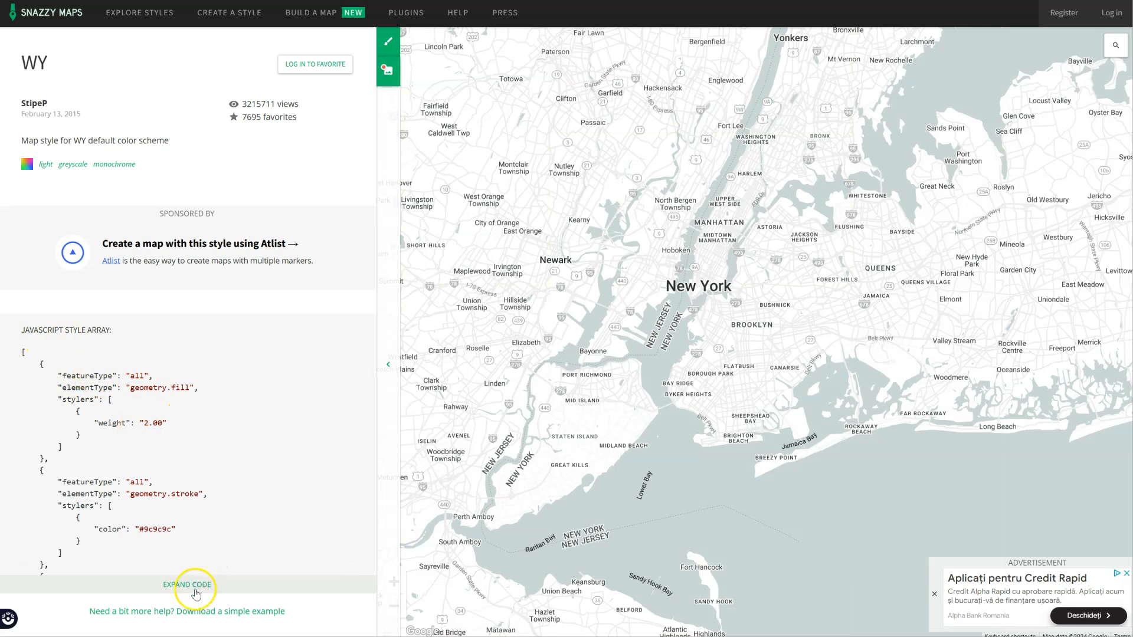
left_click(196, 593)
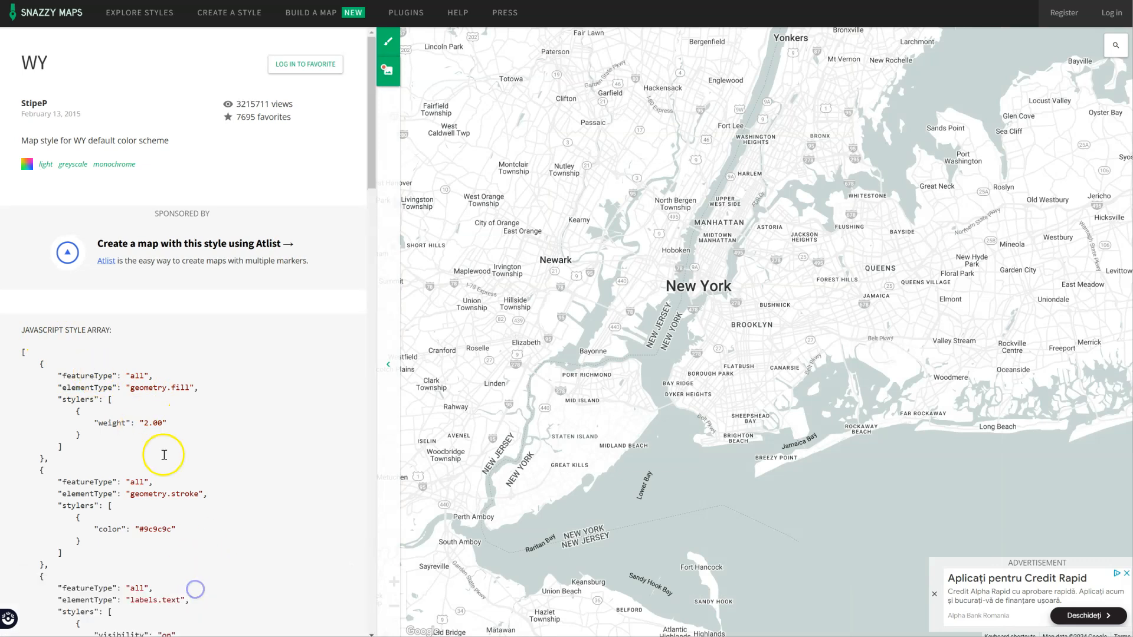
left_click_drag(21, 347, 168, 505)
scroll(175, 511, "down", 20)
left_click_drag(172, 505, 164, 563)
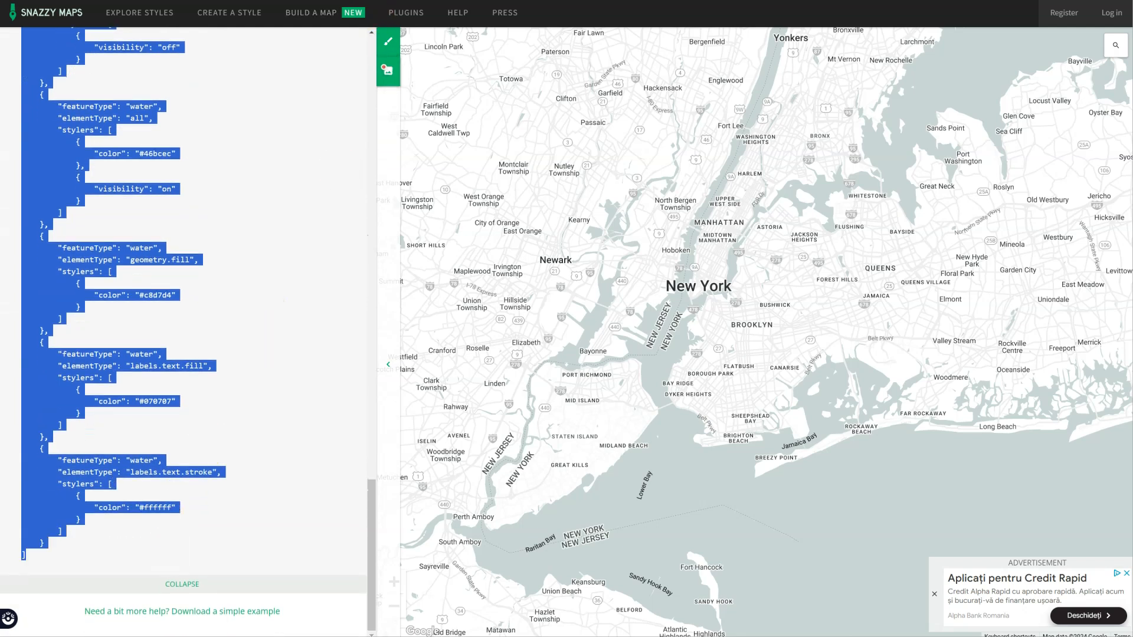
key("ctrl+shift+Tab")
key("ctrl+v")
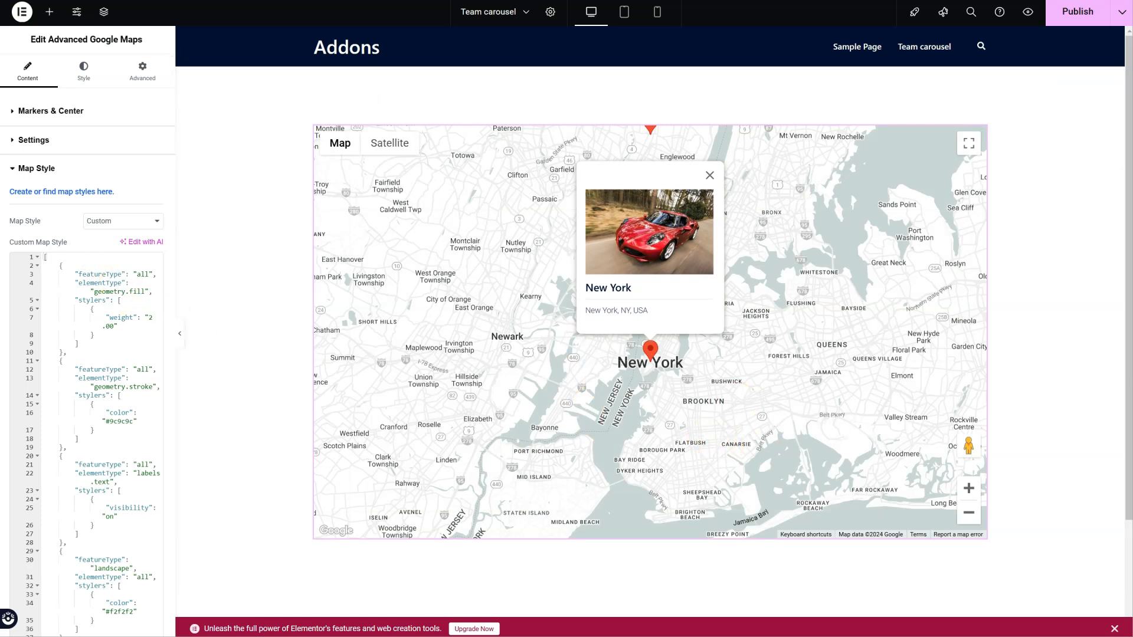
- Return to the Snazzy Maps library and open the Assassin's Creed IV style
key("ctrl+Tab")
left_click(514, 421)
left_click(177, 177)
scroll(243, 240, "up", 9)
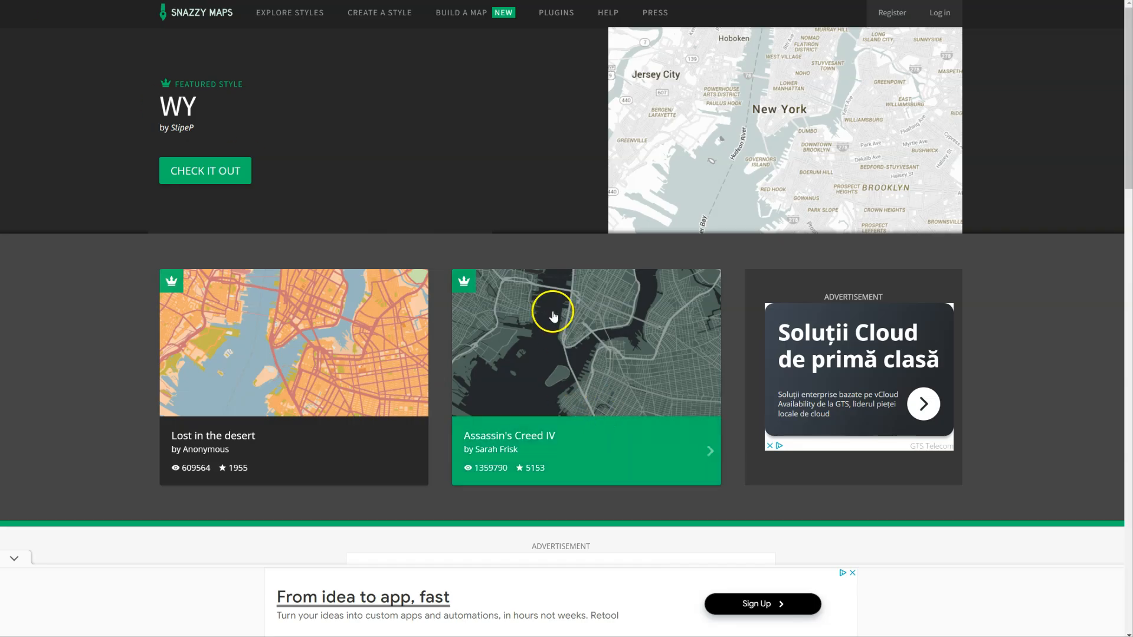
left_click(553, 316)
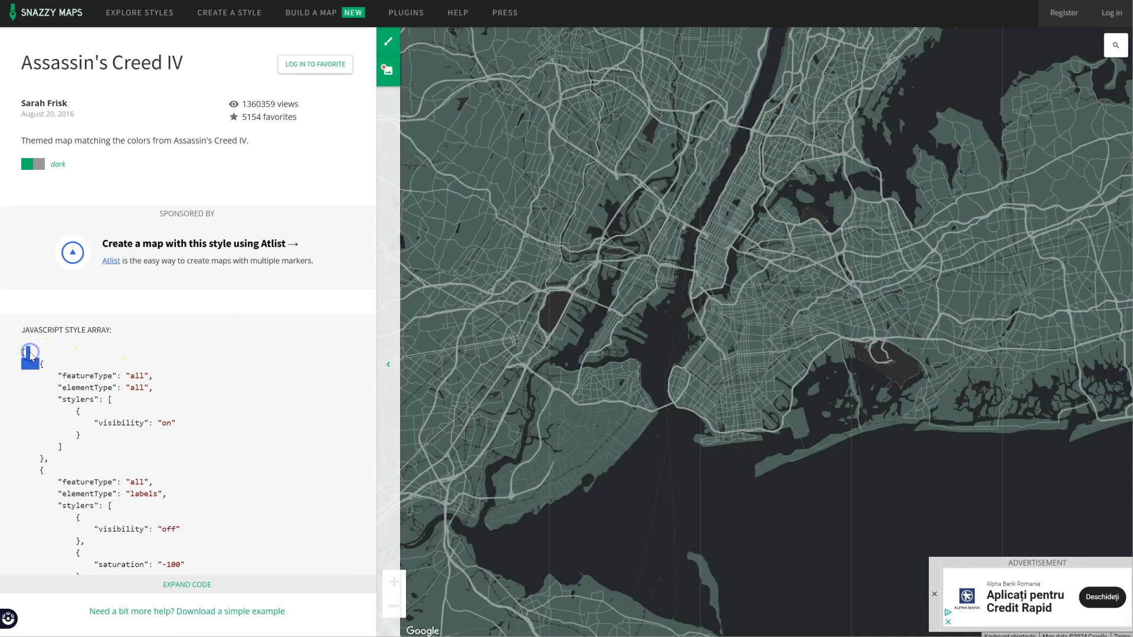
- Expand the Assassin's Creed IV JavaScript style array and copy all of its code
key("ctrl+a")
left_click_drag(44, 357, 184, 533)
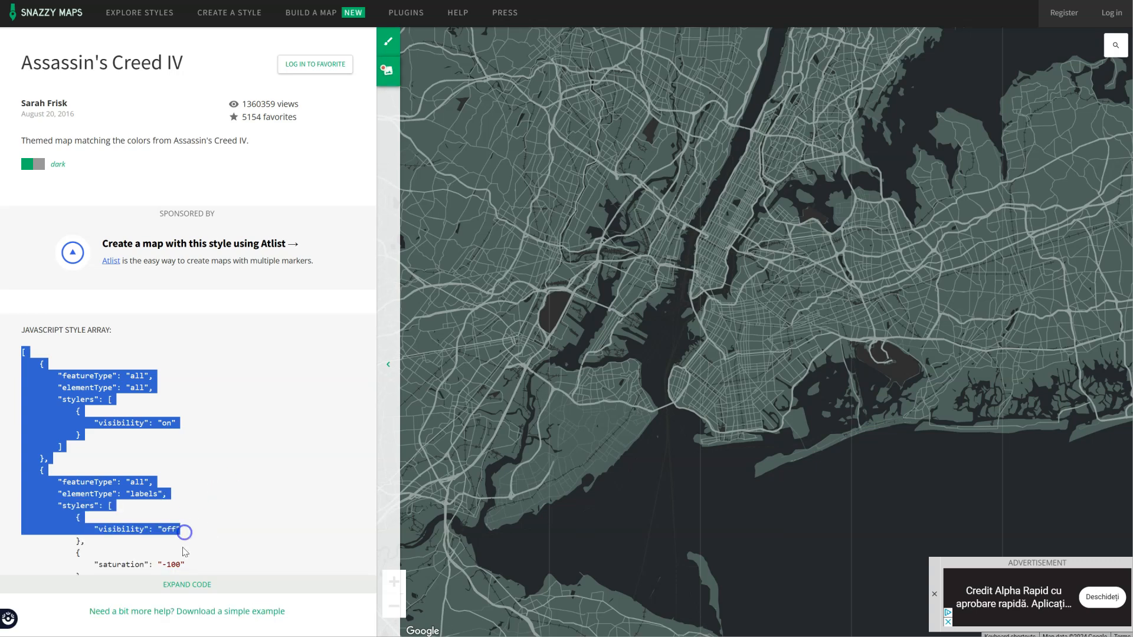
left_click(182, 583)
left_click(24, 352)
left_click_drag(22, 354, 248, 634)
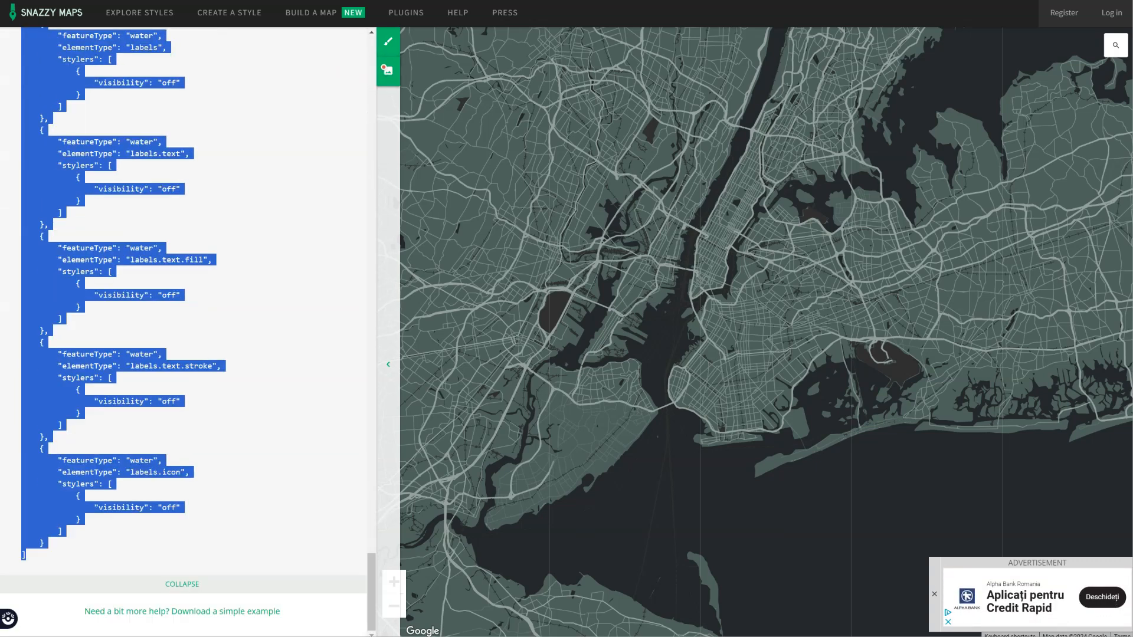
- Replace the widget's custom map style code with the copied Assassin's Creed IV array and check the map up close
left_click(152, 466)
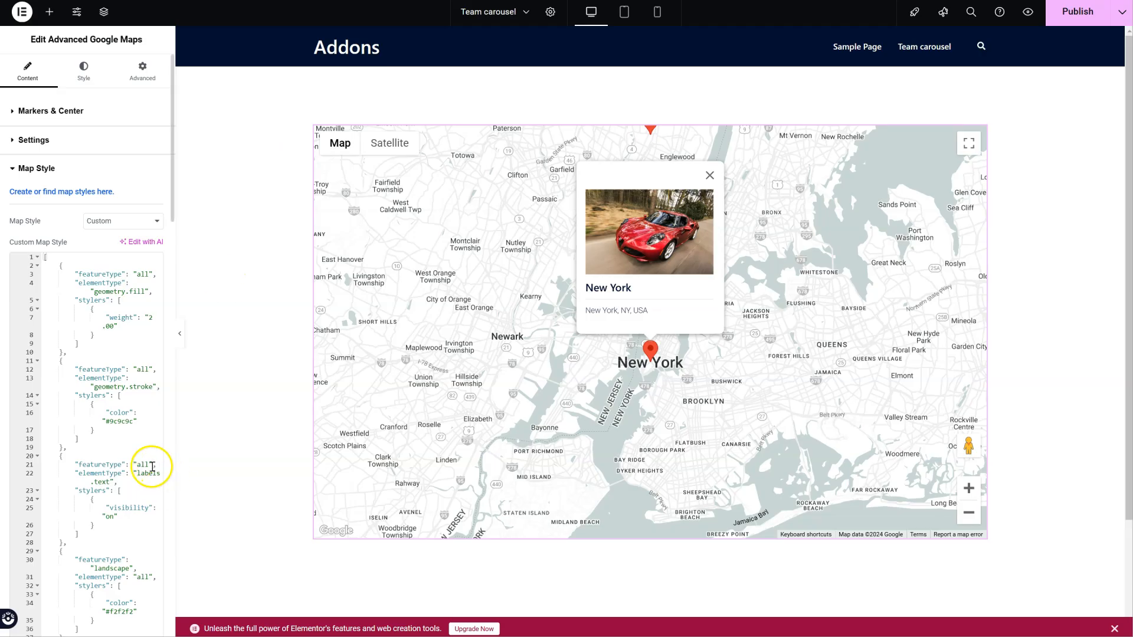
left_click(116, 399)
key("ctrl+a")
key("ctrl+v")
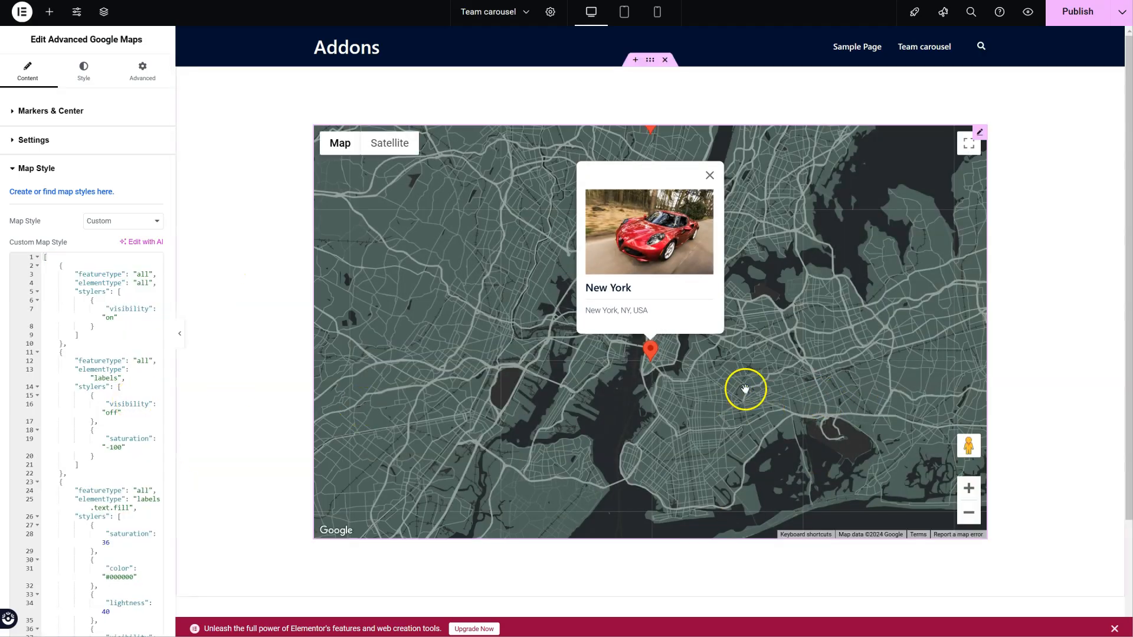
left_click(970, 489)
left_click(971, 491)
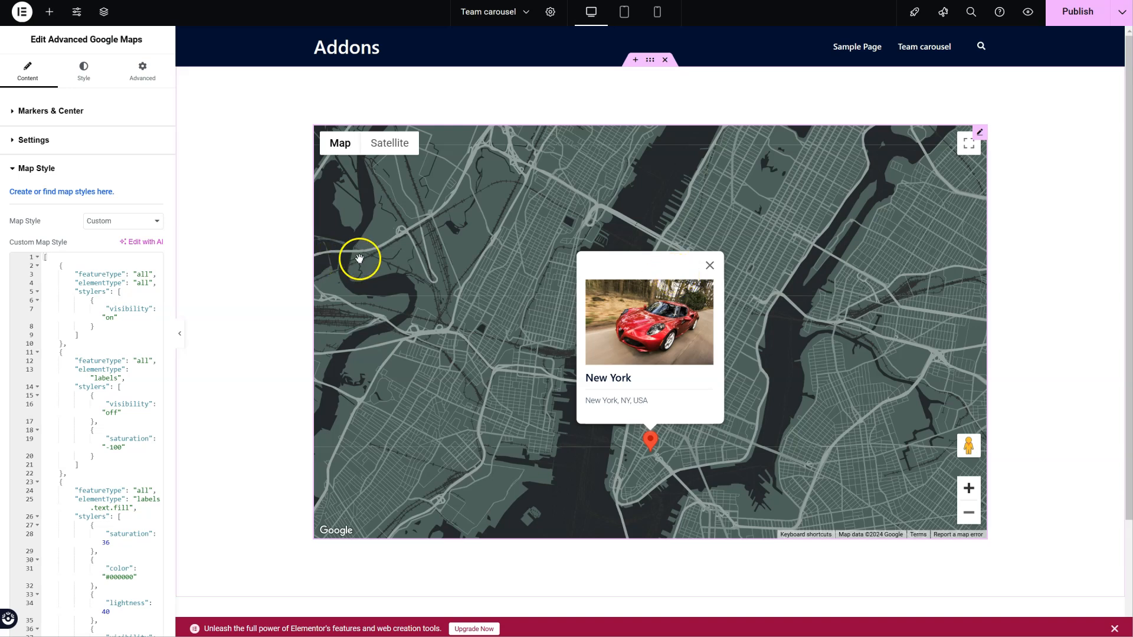
- Set the info windows' background color to white (#FFFFFF) in the widget's style settings
left_click(67, 169)
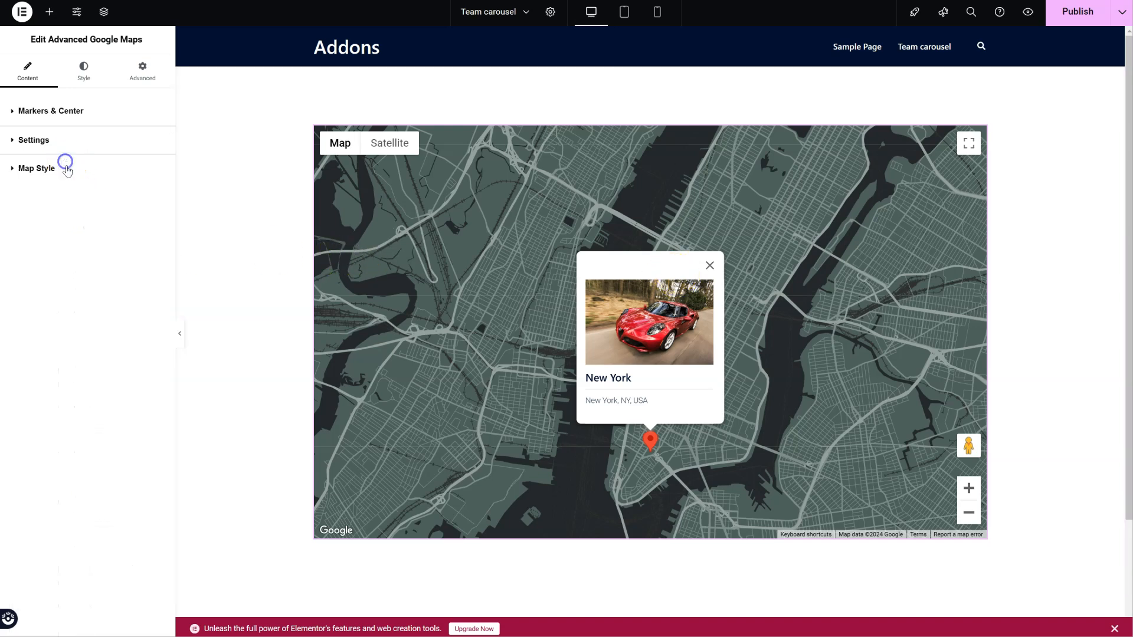
left_click(92, 76)
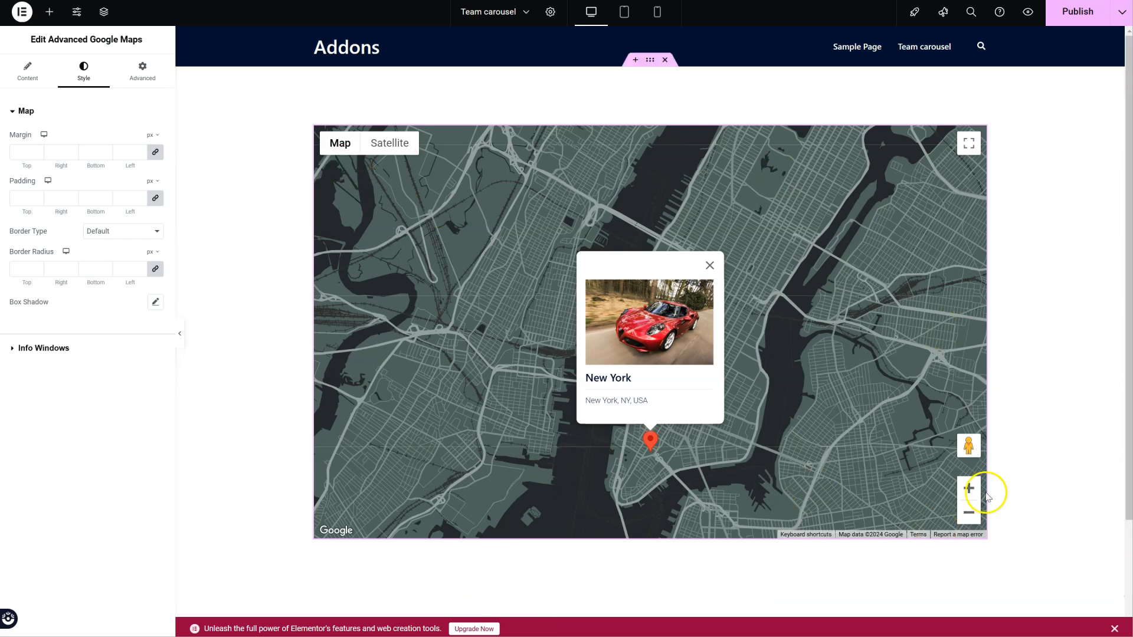
left_click(59, 348)
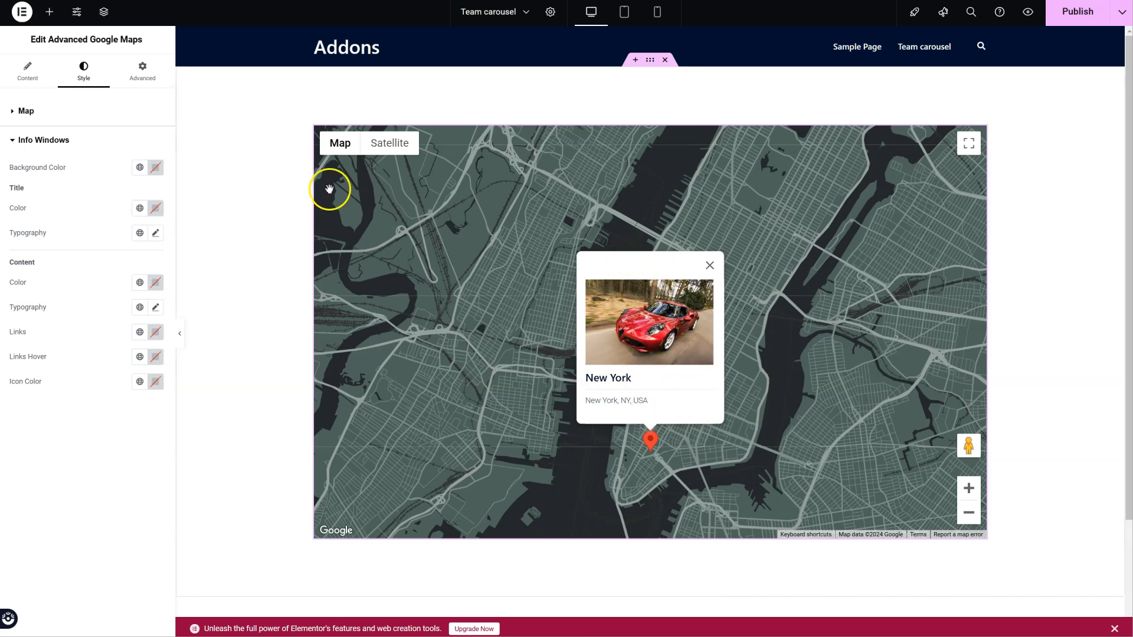
left_click(155, 167)
left_click(167, 225)
left_click_drag(166, 224, 80, 215)
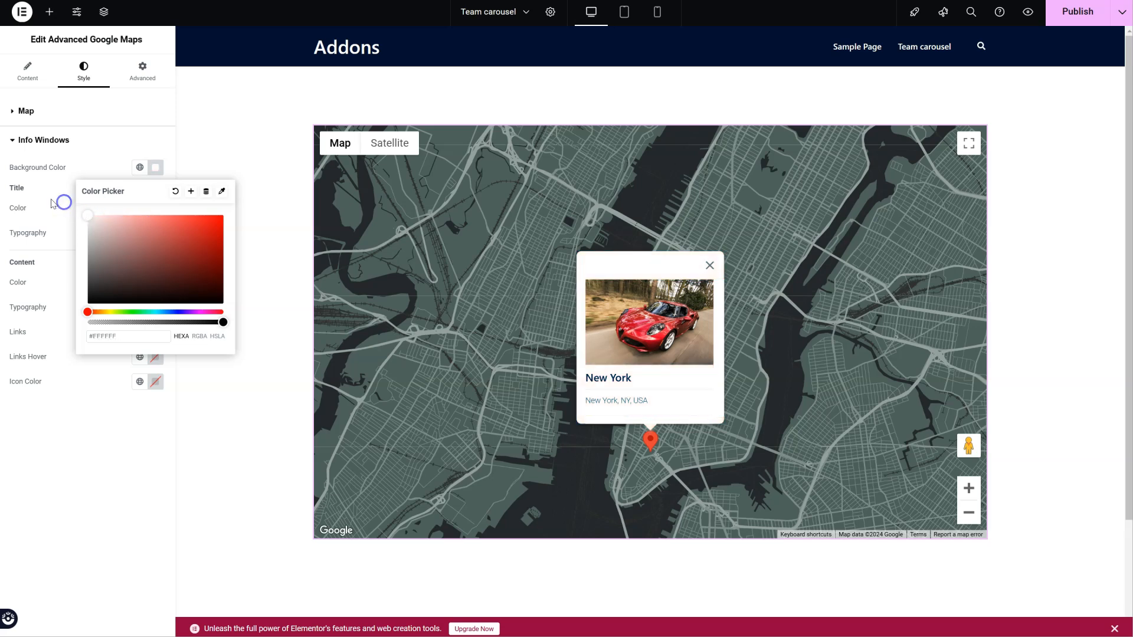
left_click(51, 202)
- Set the info windows' title color to red
left_click(151, 210)
left_click_drag(152, 291, 197, 263)
left_click(87, 197)
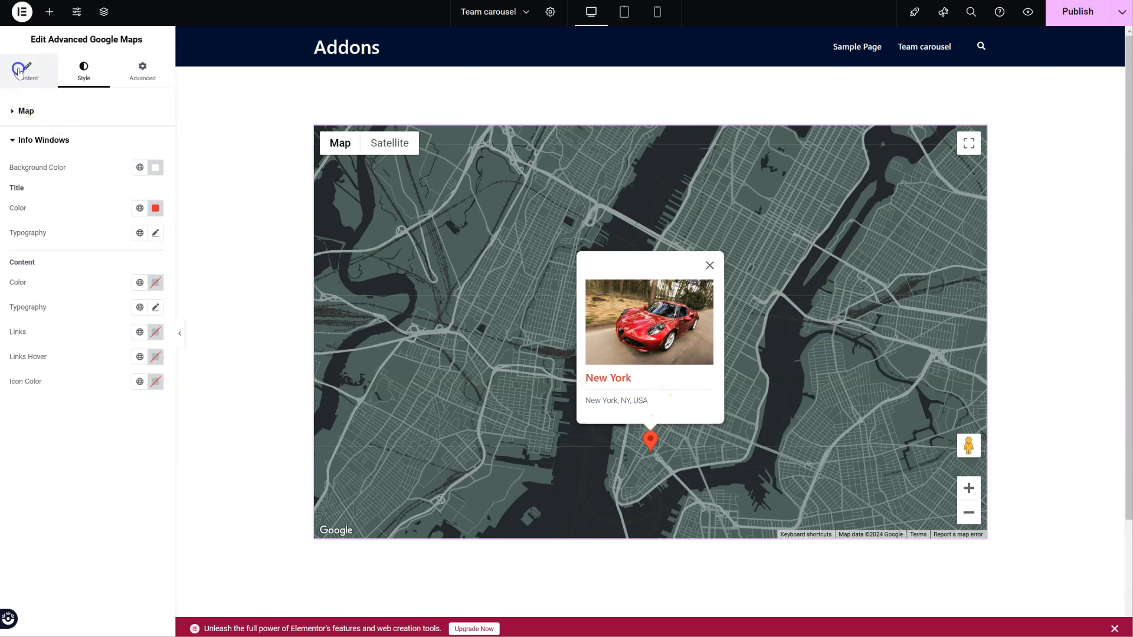
- In the first New York marker's content, set the site to google.com and the opening hours to 12-14 Tue-Fri
left_click(26, 70)
left_click(82, 272)
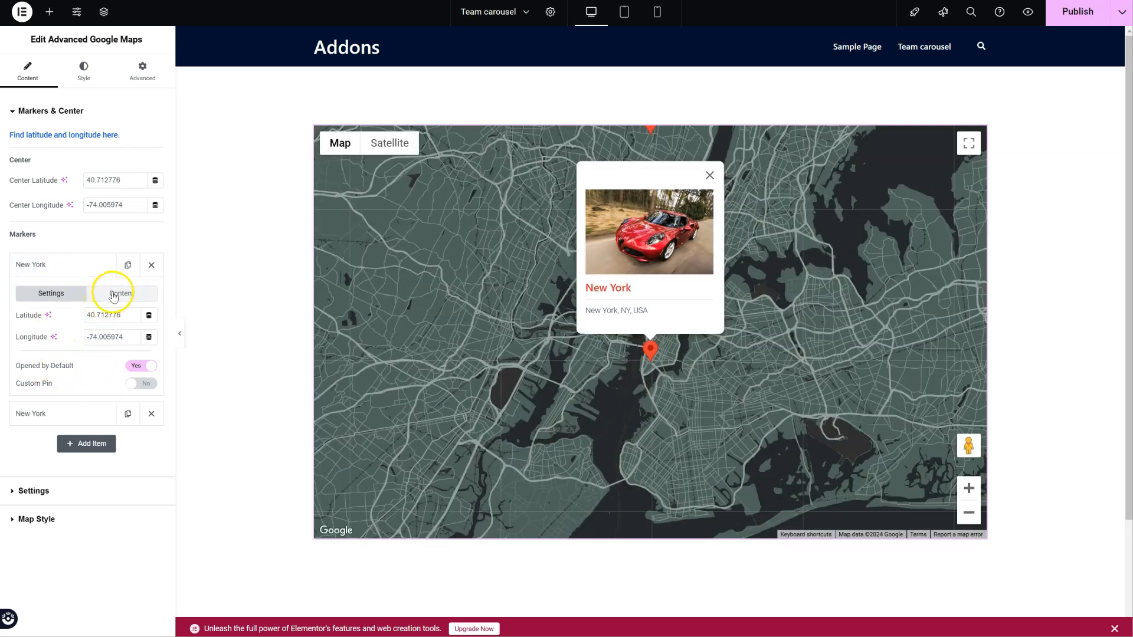
left_click(114, 296)
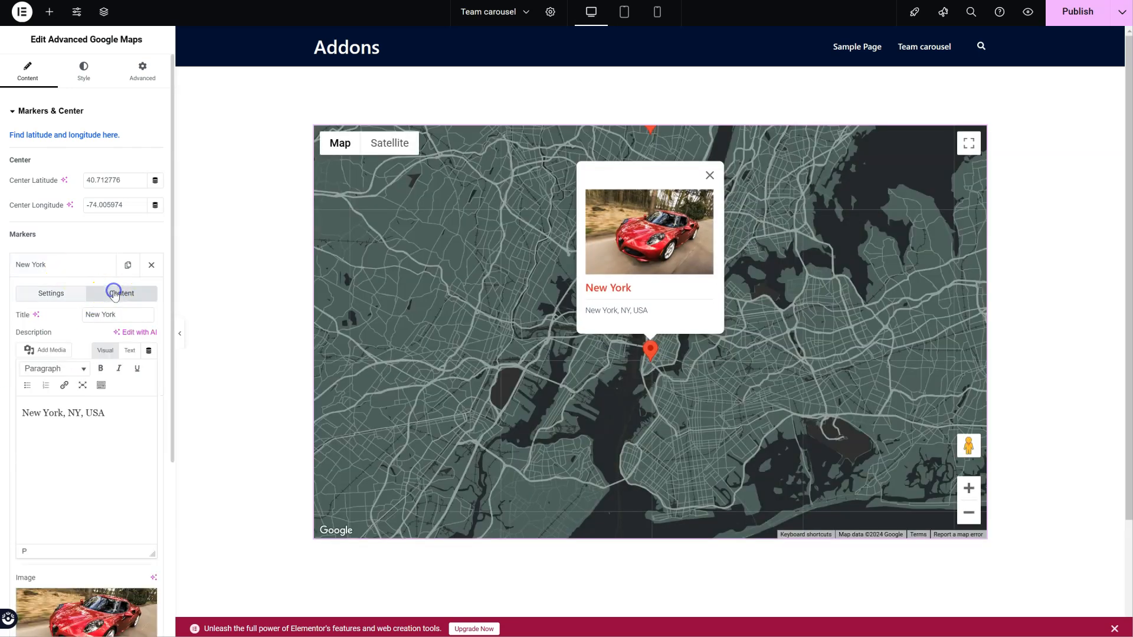
scroll(127, 379, "down", 1)
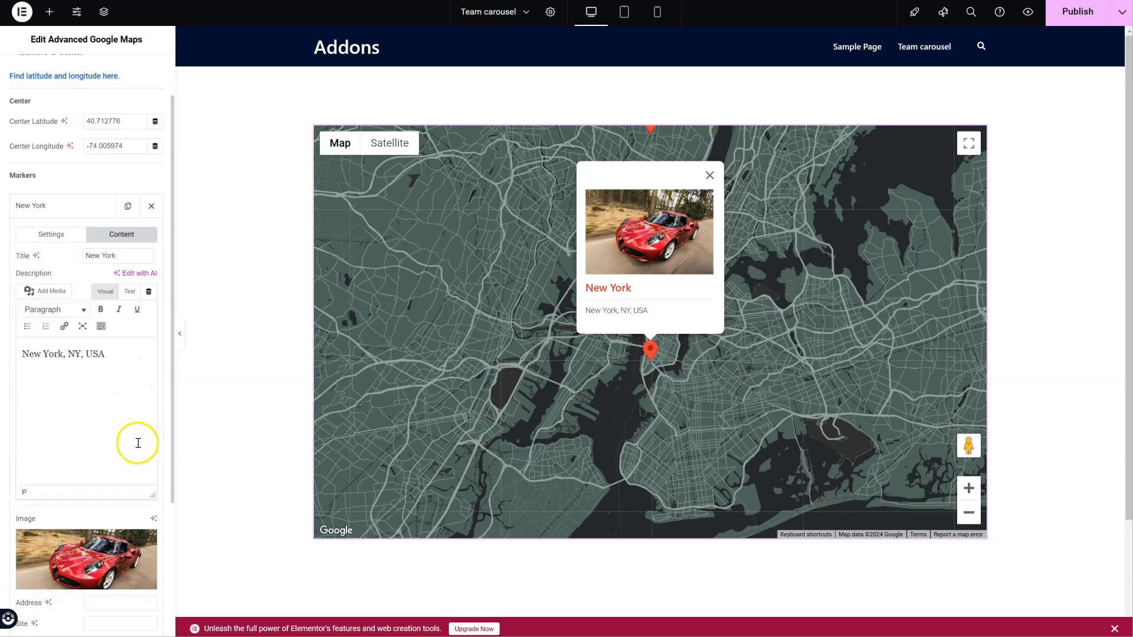
scroll(171, 508, "down", 3)
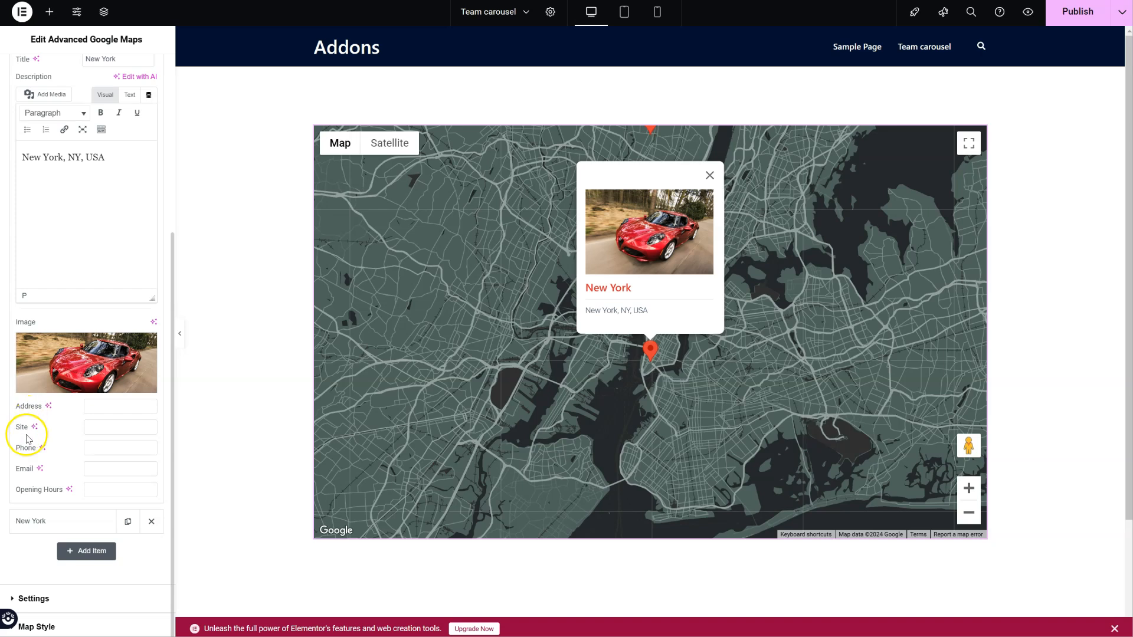
left_click(93, 423)
type("google.com")
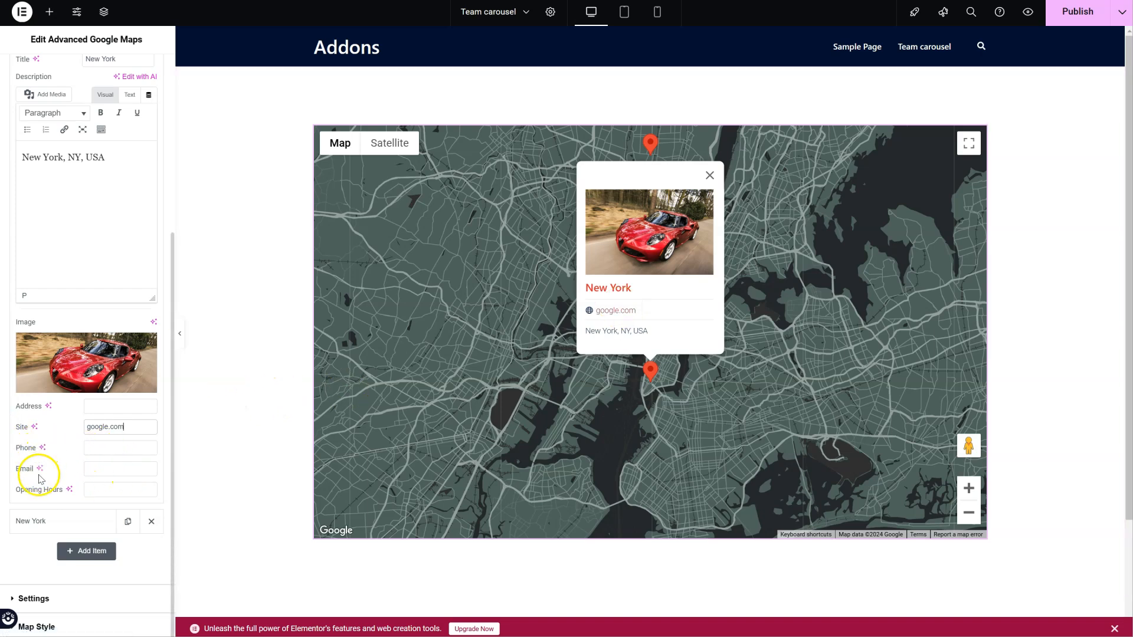
type("12-14")
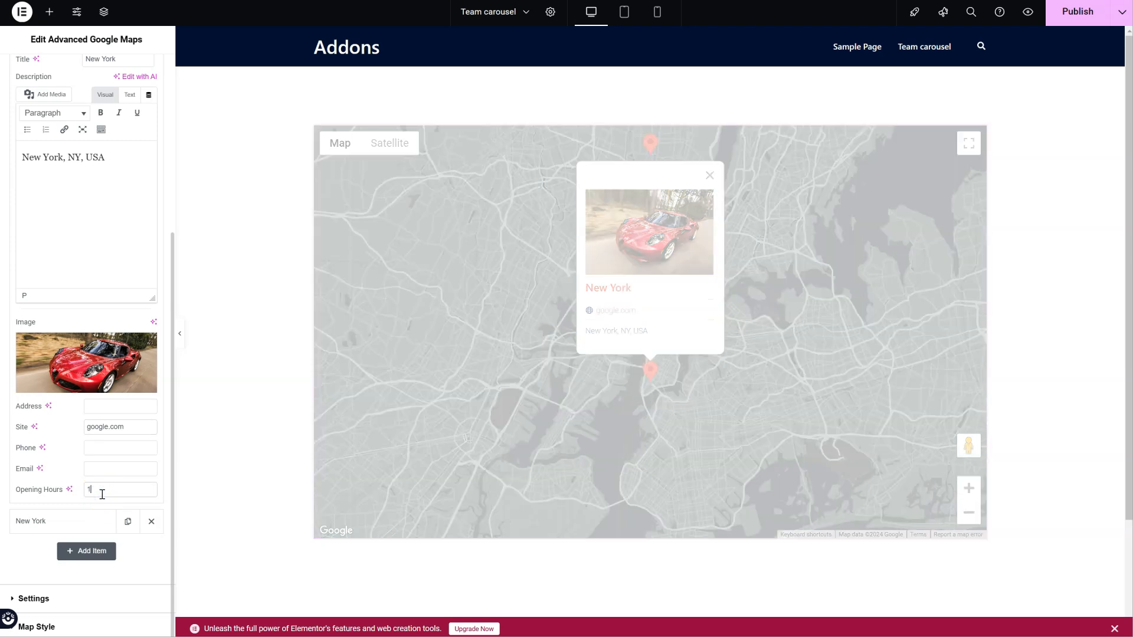
type(" Tue-Fri")
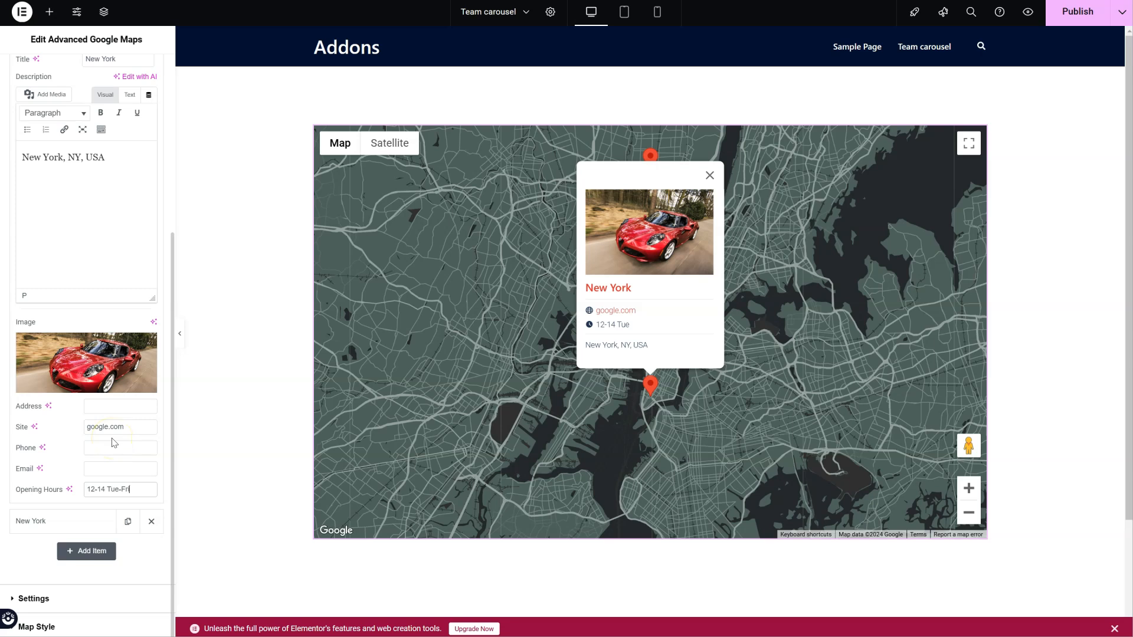